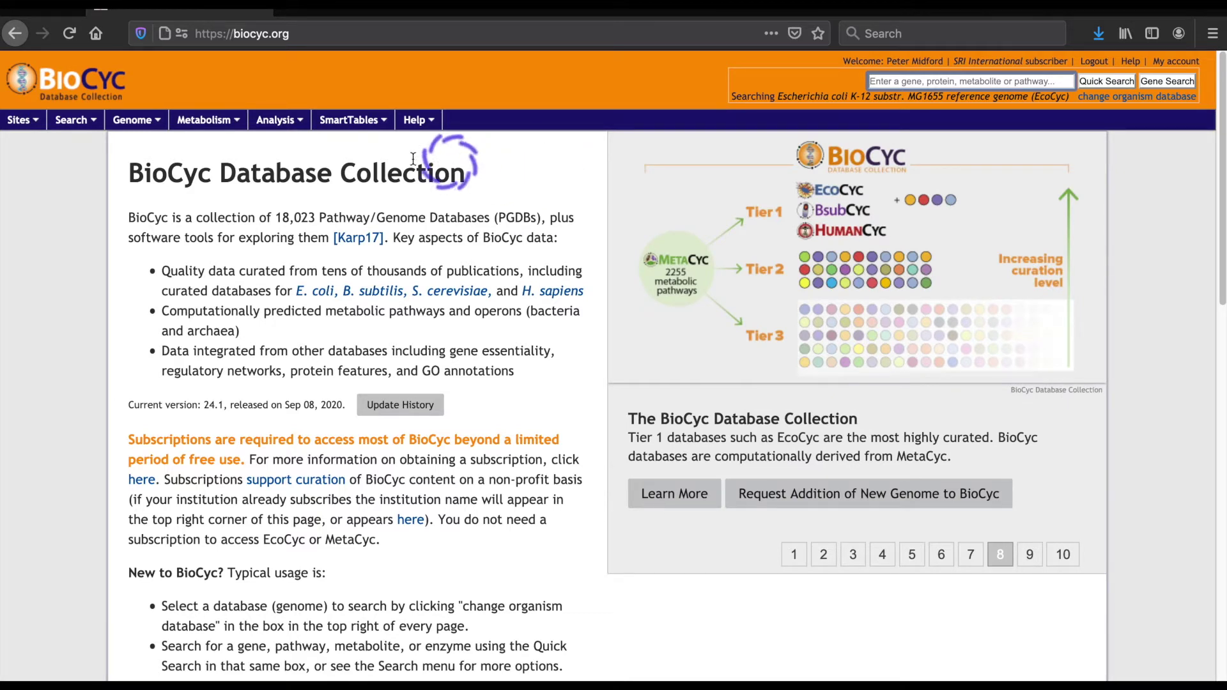
Step: Open the Genome menu on the BioCyc home page for the EcoCyc database
{"action": "left_click", "coordinate": [153, 122]}
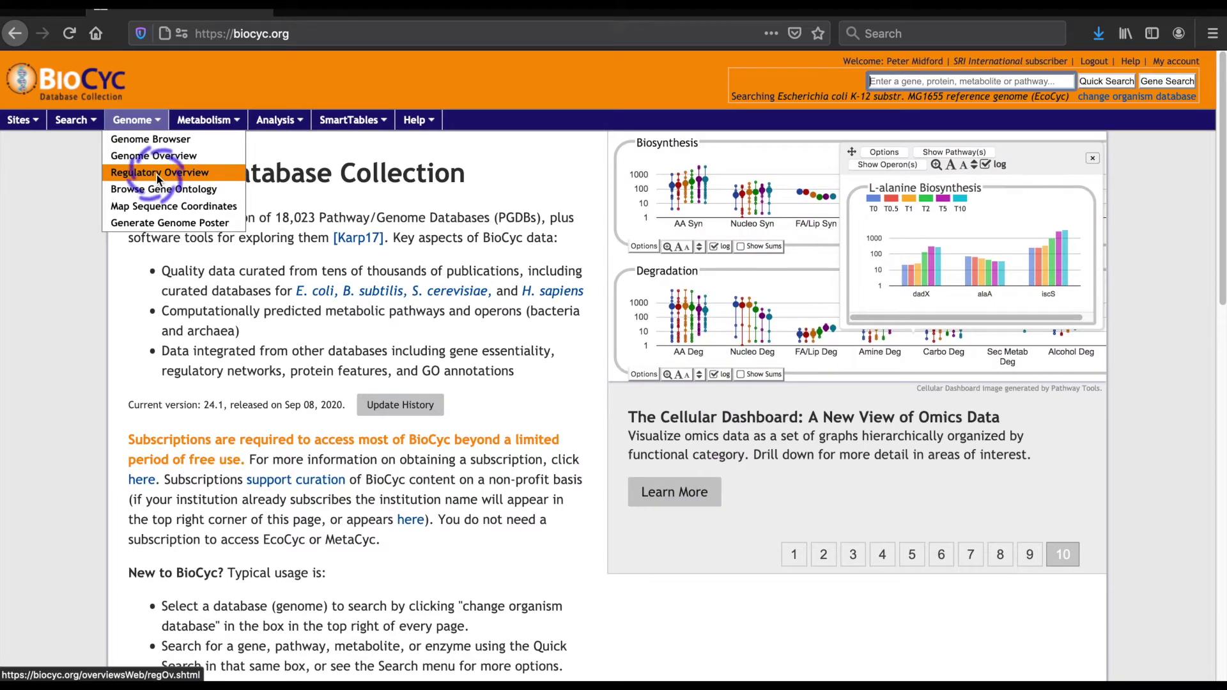
Step: Open the E. coli Regulatory Overview, briefly fade it with the Opacity slider, and show the legend
{"action": "left_click", "coordinate": [157, 178]}
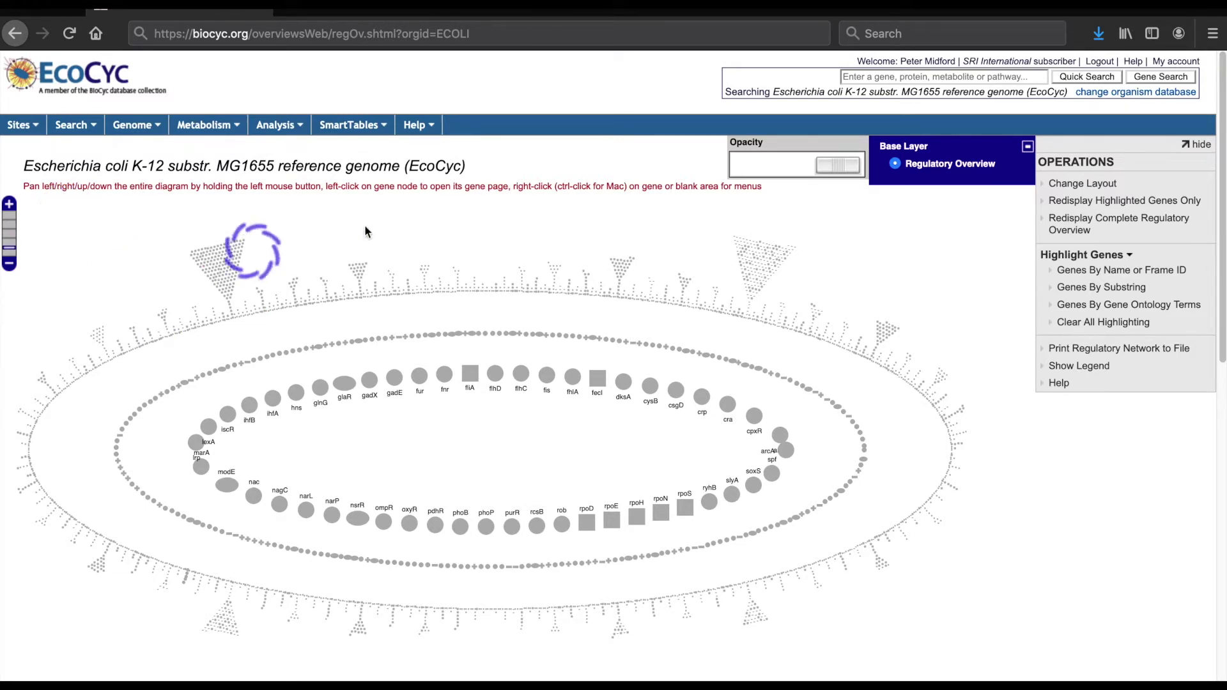
{"action": "mouse_move", "coordinate": [835, 166]}
{"action": "left_mouse_down"}
{"action": "mouse_move", "coordinate": [735, 167]}
{"action": "mouse_move", "coordinate": [839, 168]}
{"action": "left_mouse_up"}
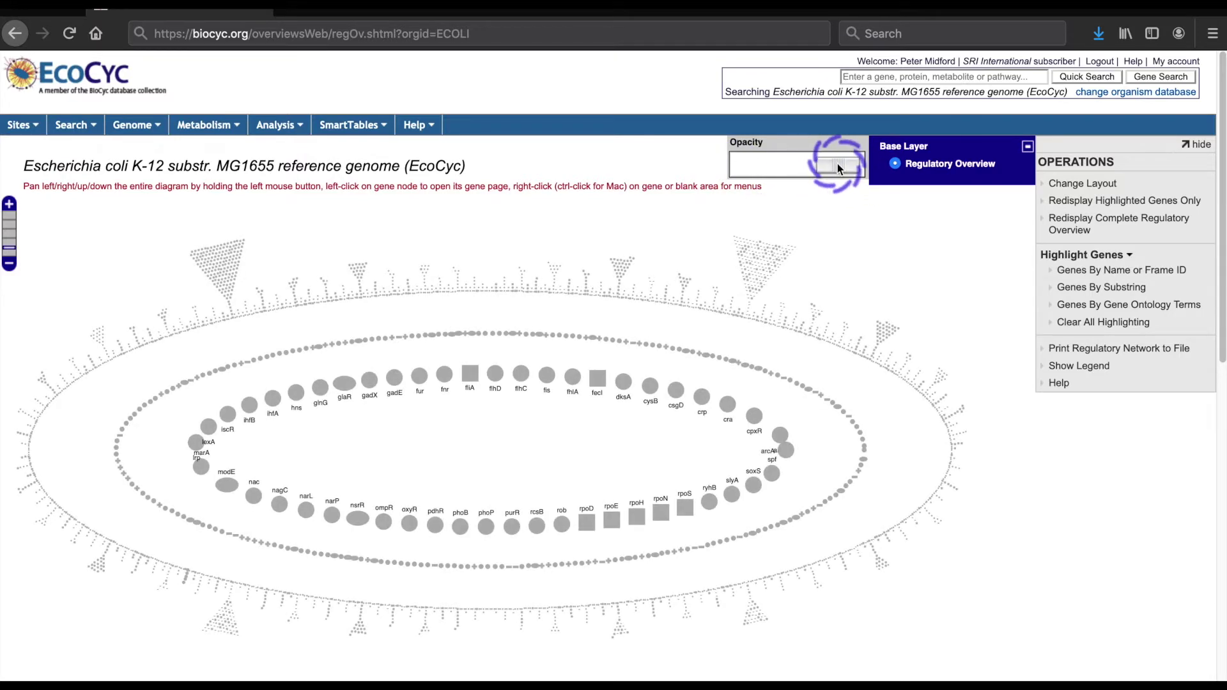
{"action": "left_click", "coordinate": [1079, 369]}
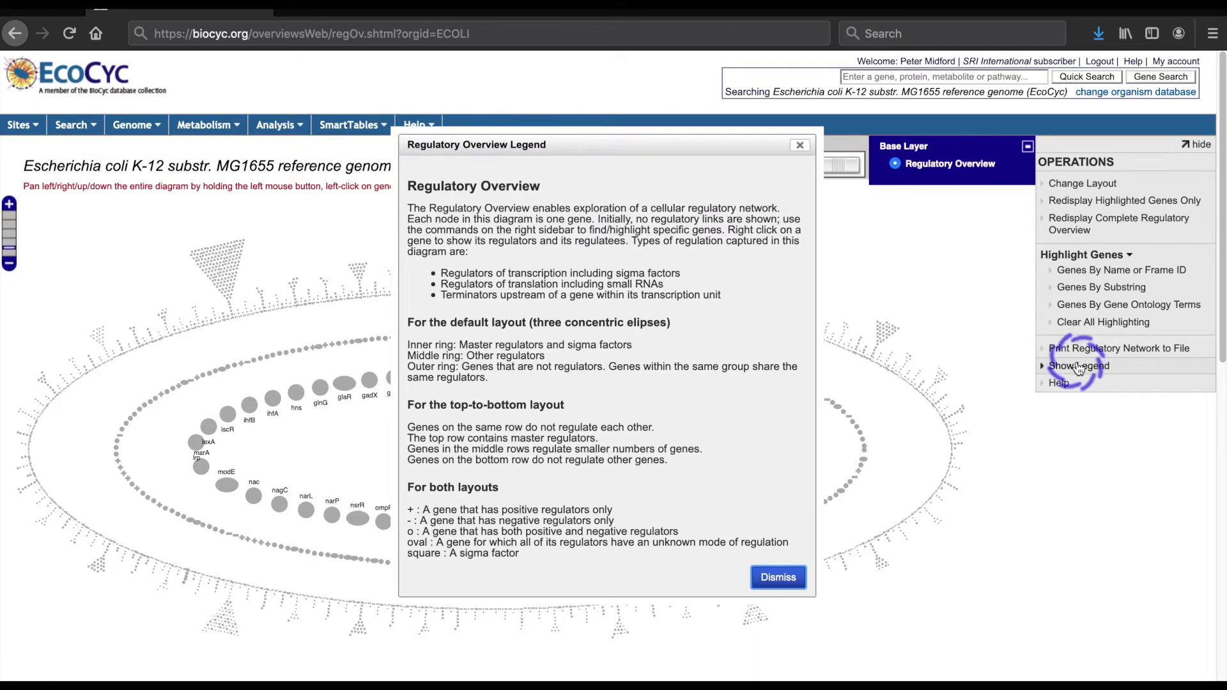
Step: Dismiss the Regulatory Overview Legend to see the full network diagram again
{"action": "left_click", "coordinate": [783, 575]}
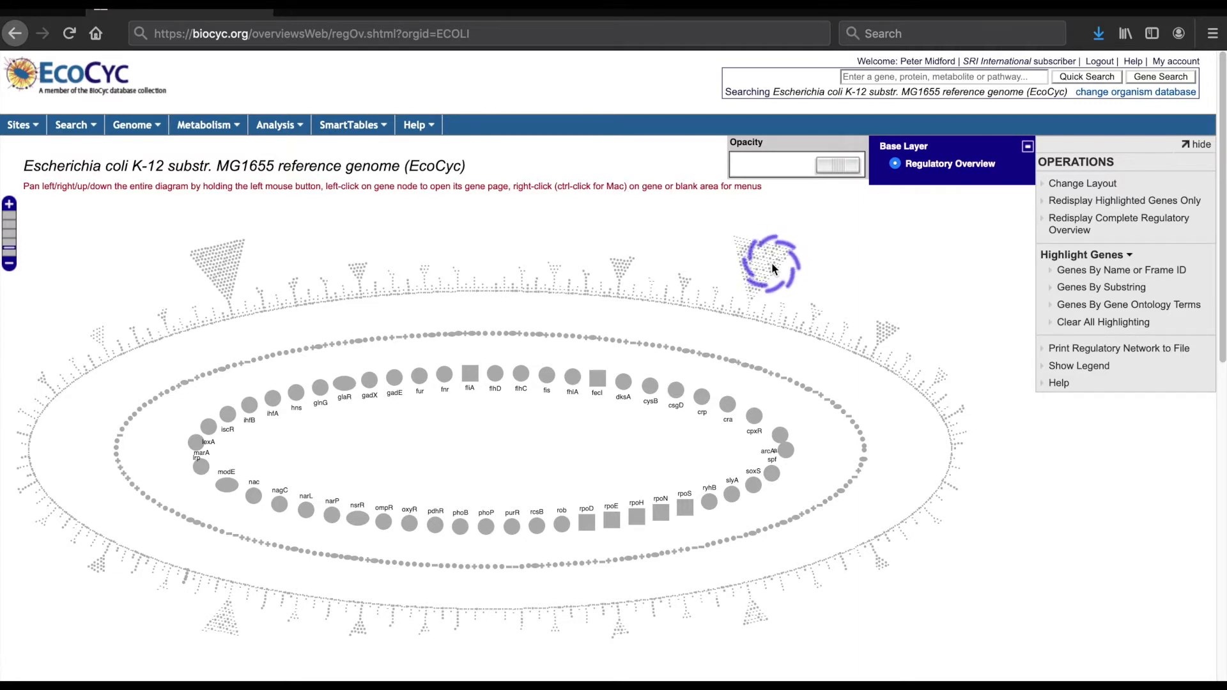
{"action": "mouse_move", "coordinate": [772, 265]}
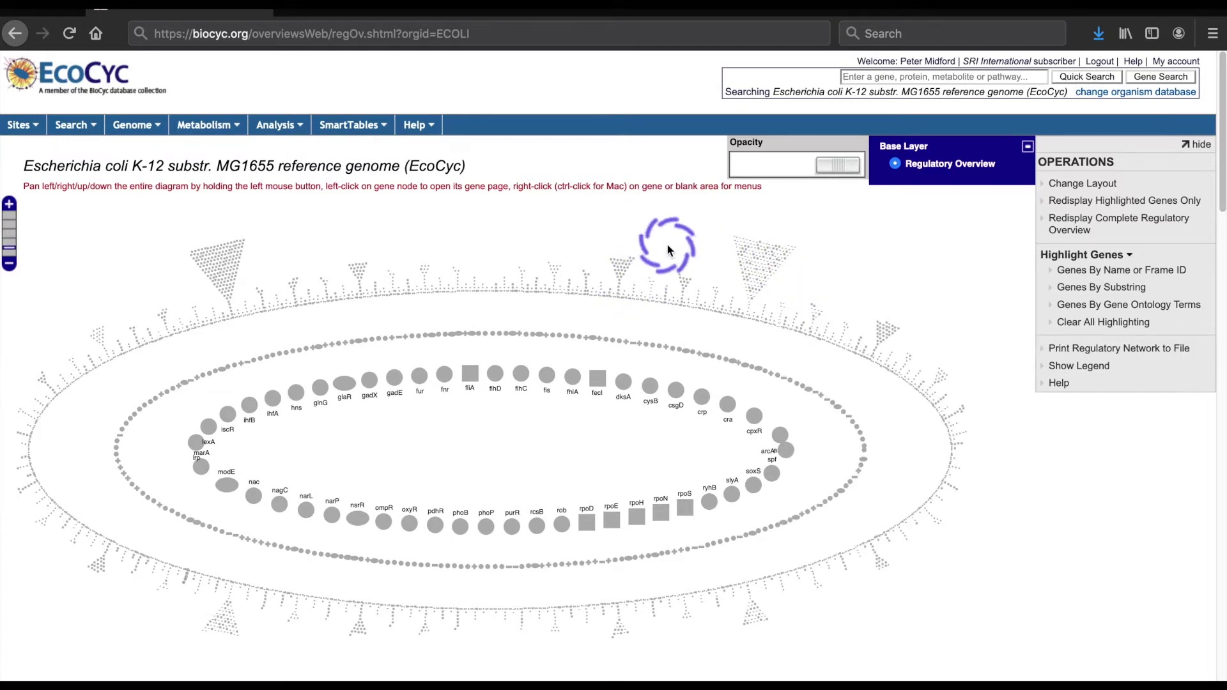
{"action": "scroll", "coordinate": [666, 243], "scroll_direction": "up", "scroll_amount": 5}
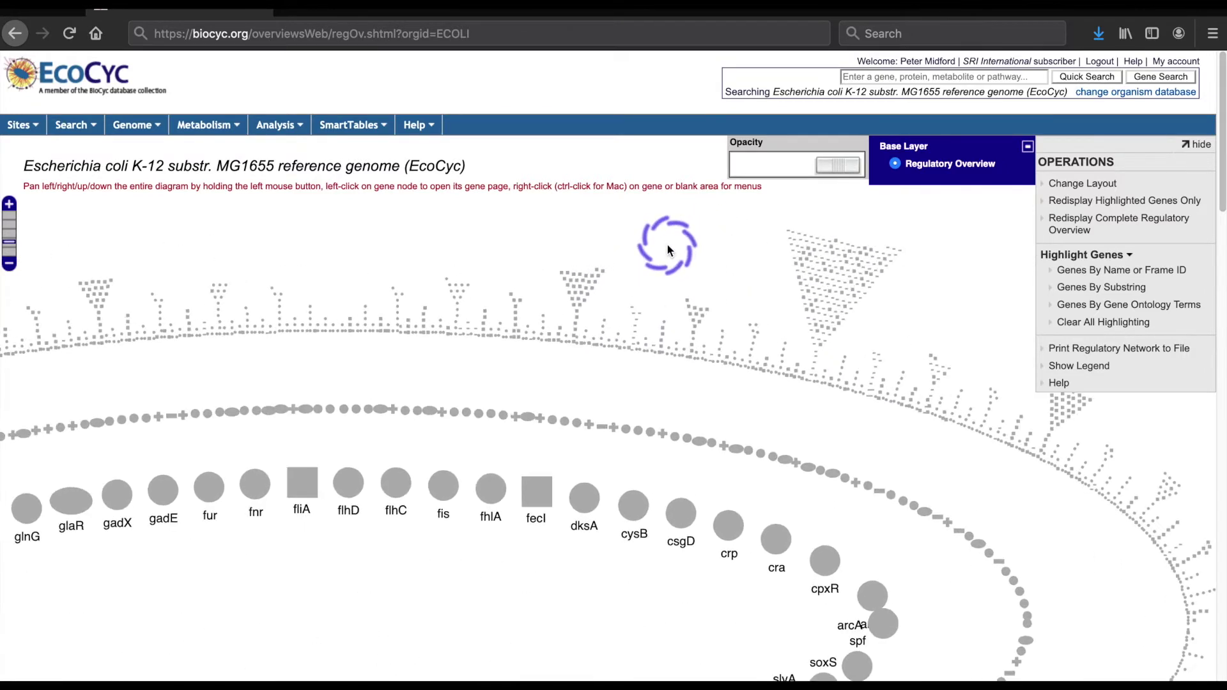
Step: Zoom and pan until the whole network oval fits, then display the yabL gene's information
{"action": "scroll", "coordinate": [665, 243], "scroll_direction": "down", "scroll_amount": 5}
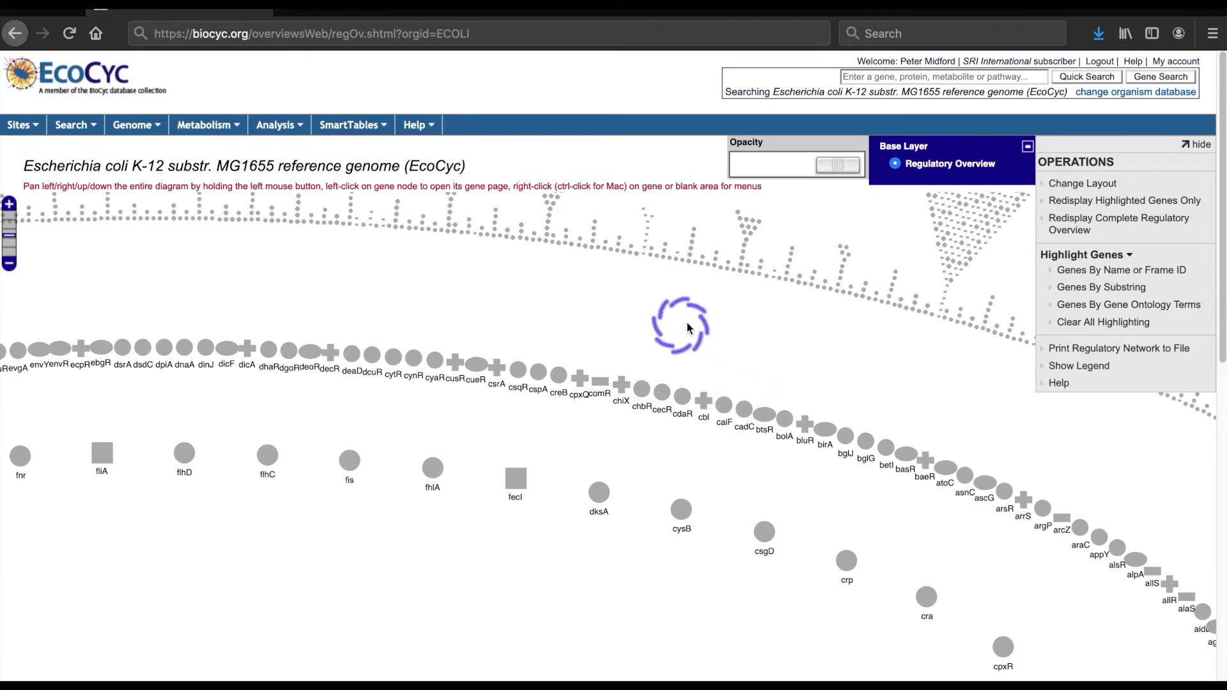
{"action": "left_click_drag", "start_coordinate": [688, 327], "coordinate": [428, 399]}
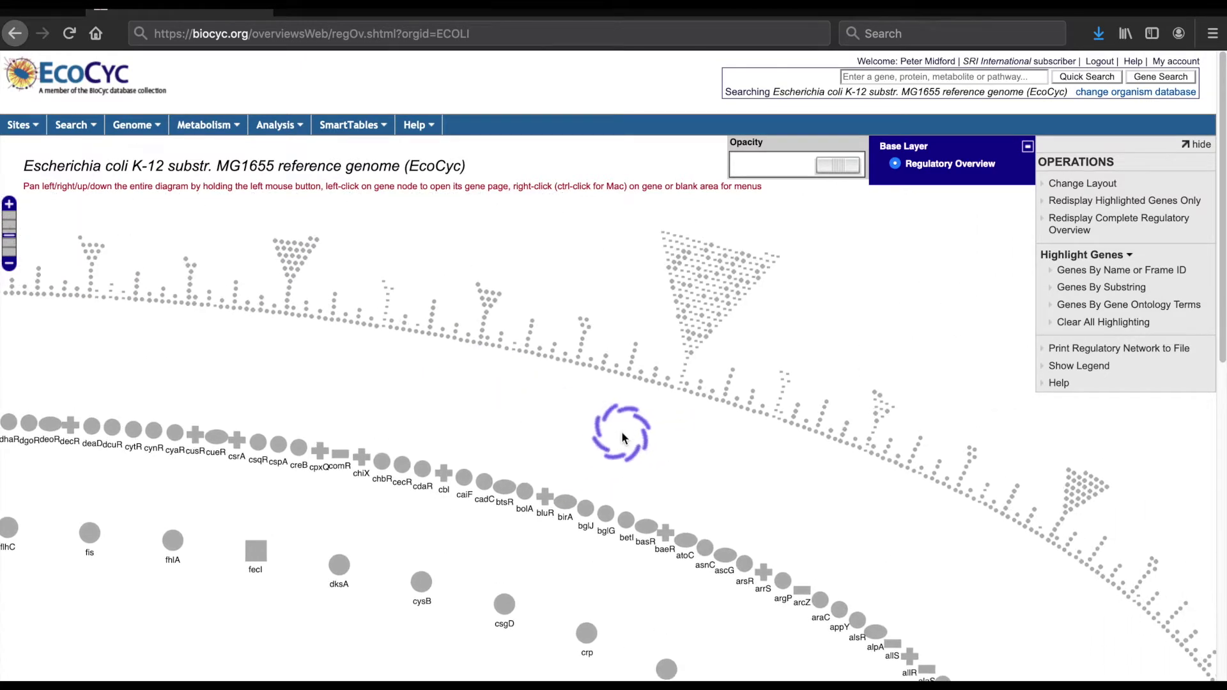
{"action": "scroll", "coordinate": [804, 291], "scroll_direction": "up", "scroll_amount": 2}
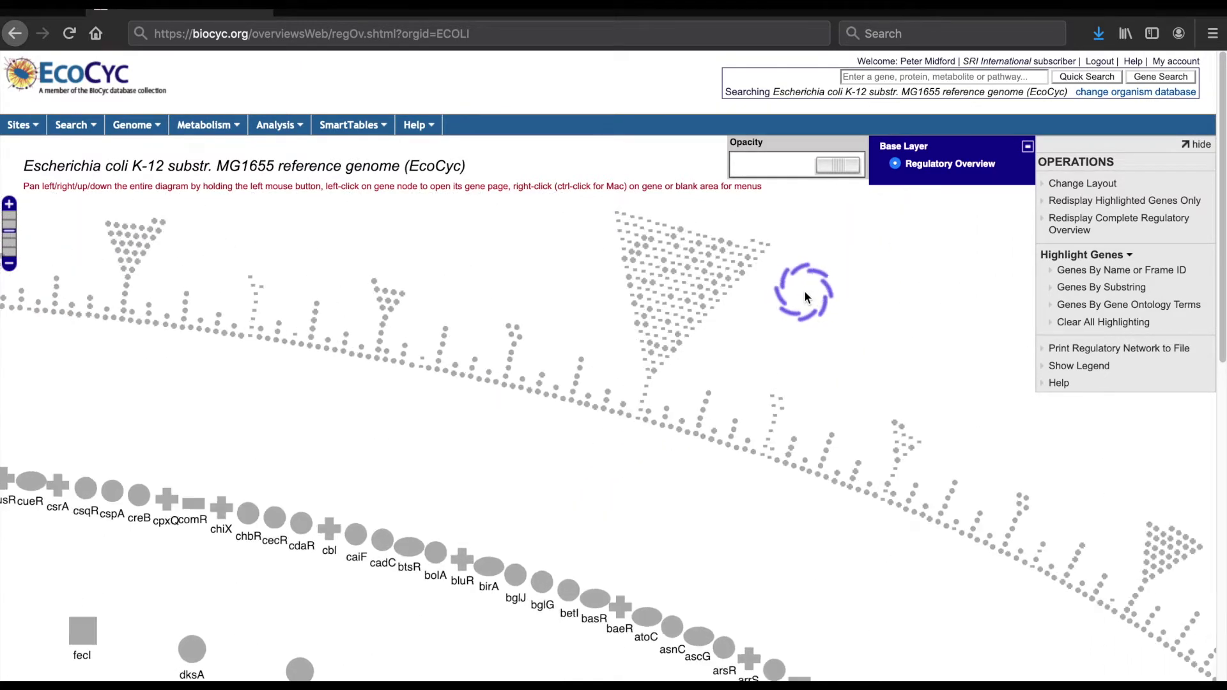
{"action": "scroll", "coordinate": [803, 291], "scroll_direction": "up", "scroll_amount": 1}
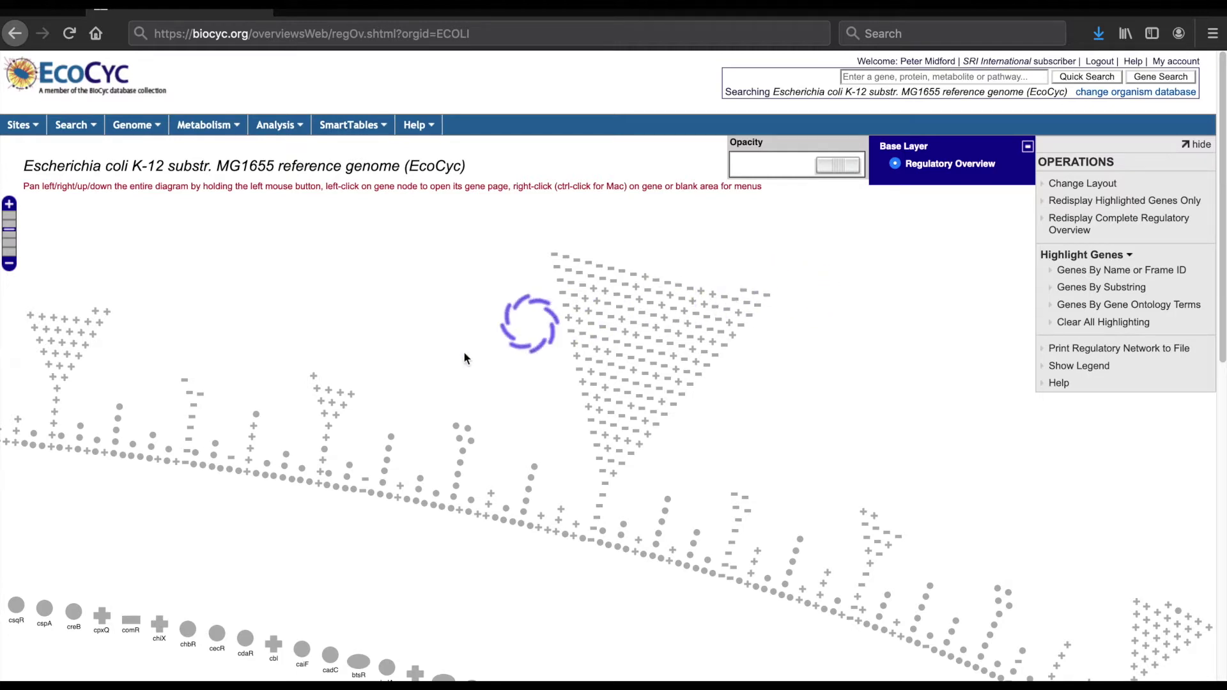
{"action": "mouse_move", "coordinate": [353, 396]}
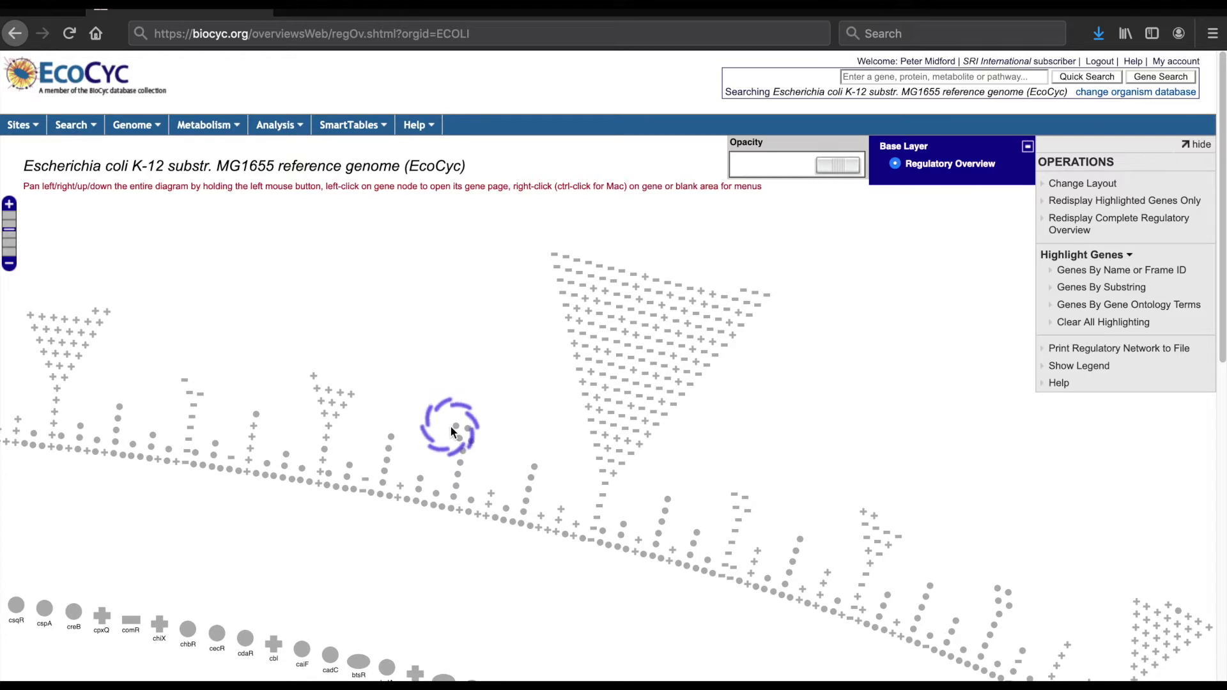
{"action": "mouse_move", "coordinate": [356, 661]}
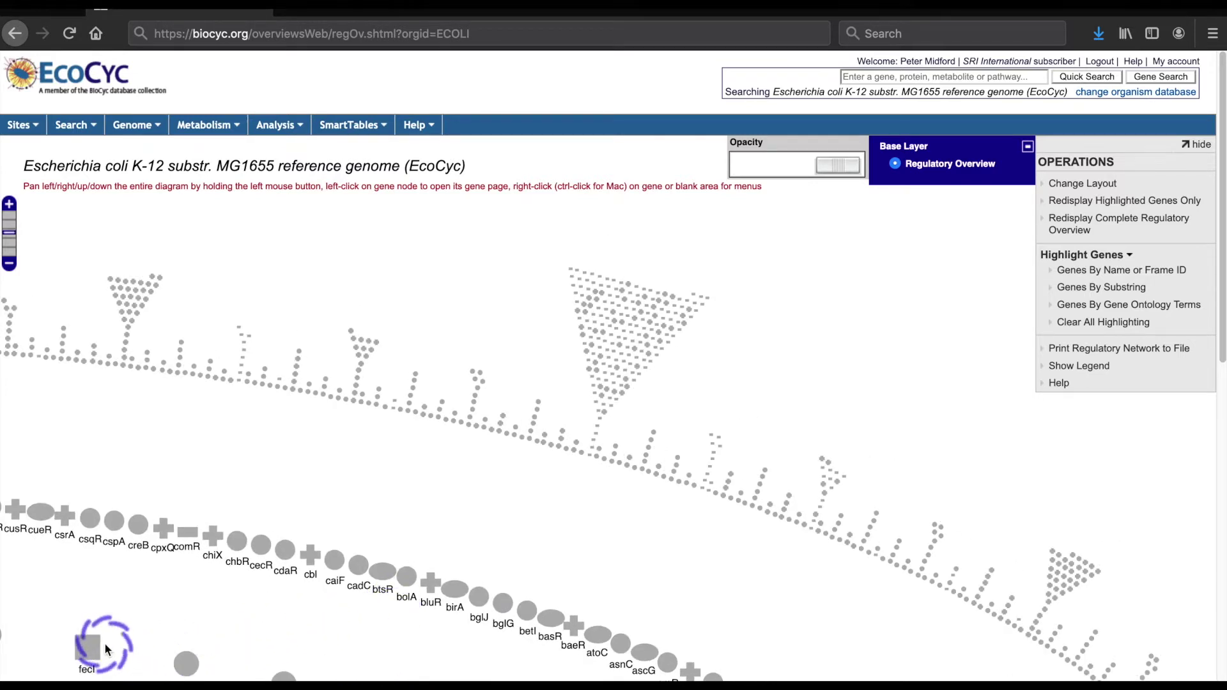
{"action": "scroll", "coordinate": [105, 642], "scroll_direction": "down", "scroll_amount": 3}
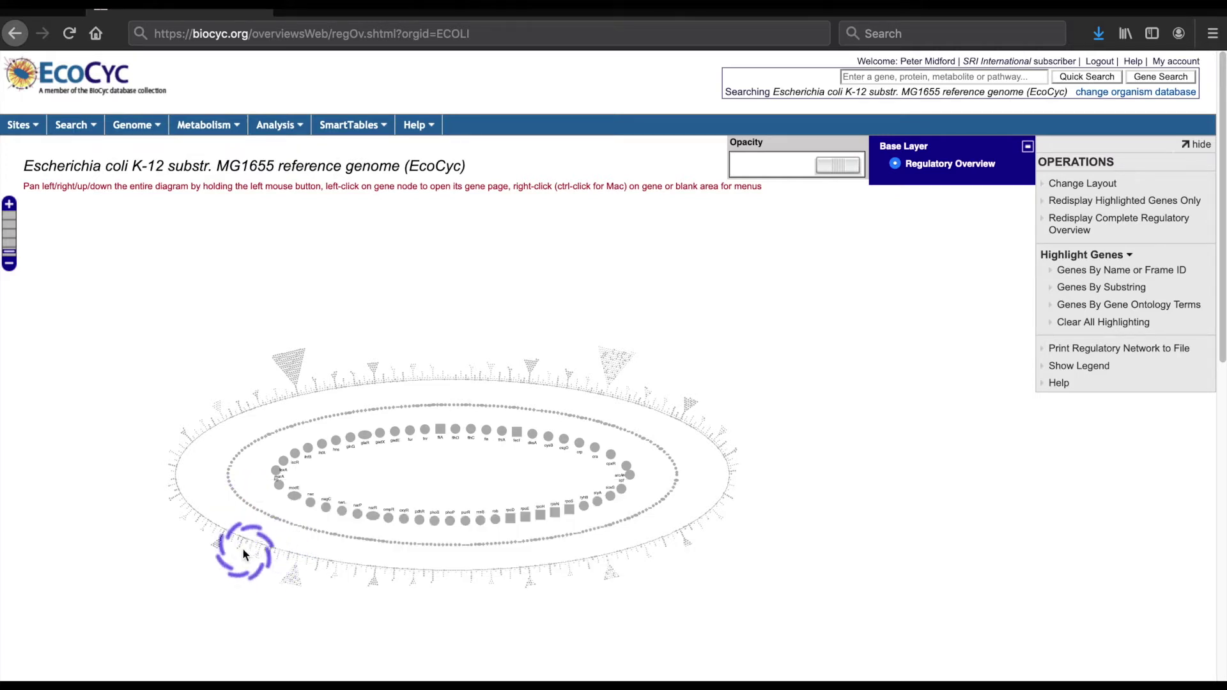
{"action": "mouse_move", "coordinate": [217, 544]}
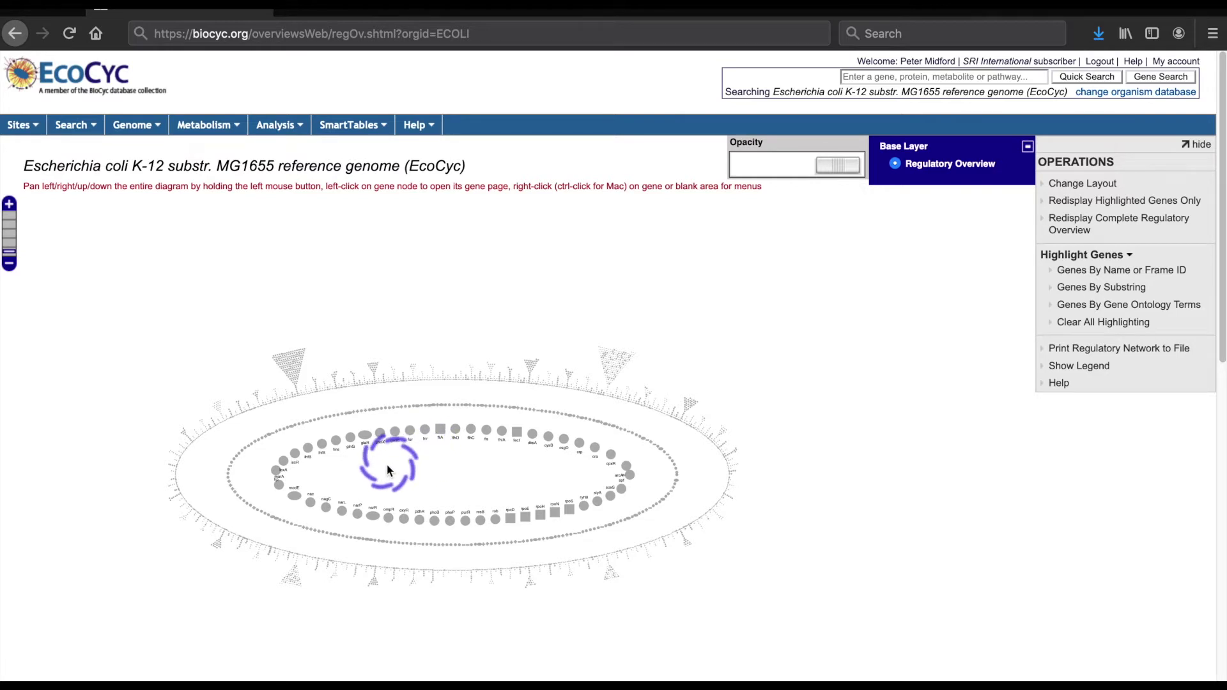
Step: Display the modE Gene Information: dual regulator binding molybdate, with 46 regulatees
{"action": "mouse_move", "coordinate": [297, 493]}
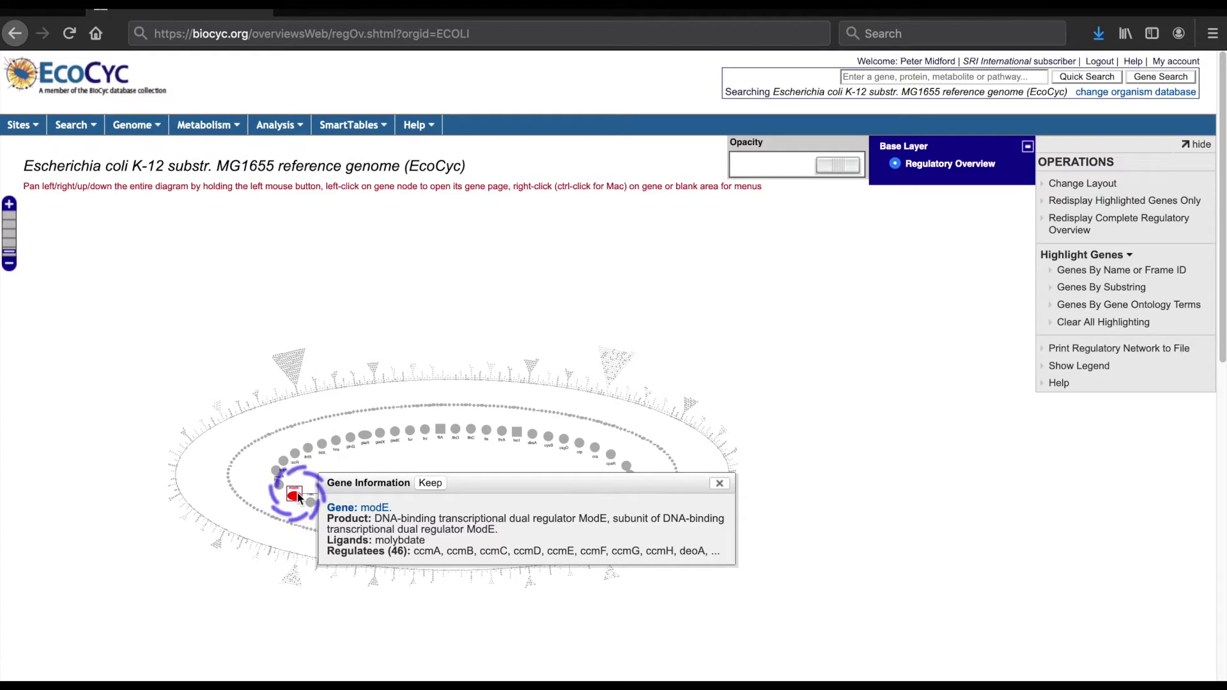
Step: Highlight modE and its regulatees with red arrows, then close the modE information box
{"action": "right_click", "coordinate": [297, 493]}
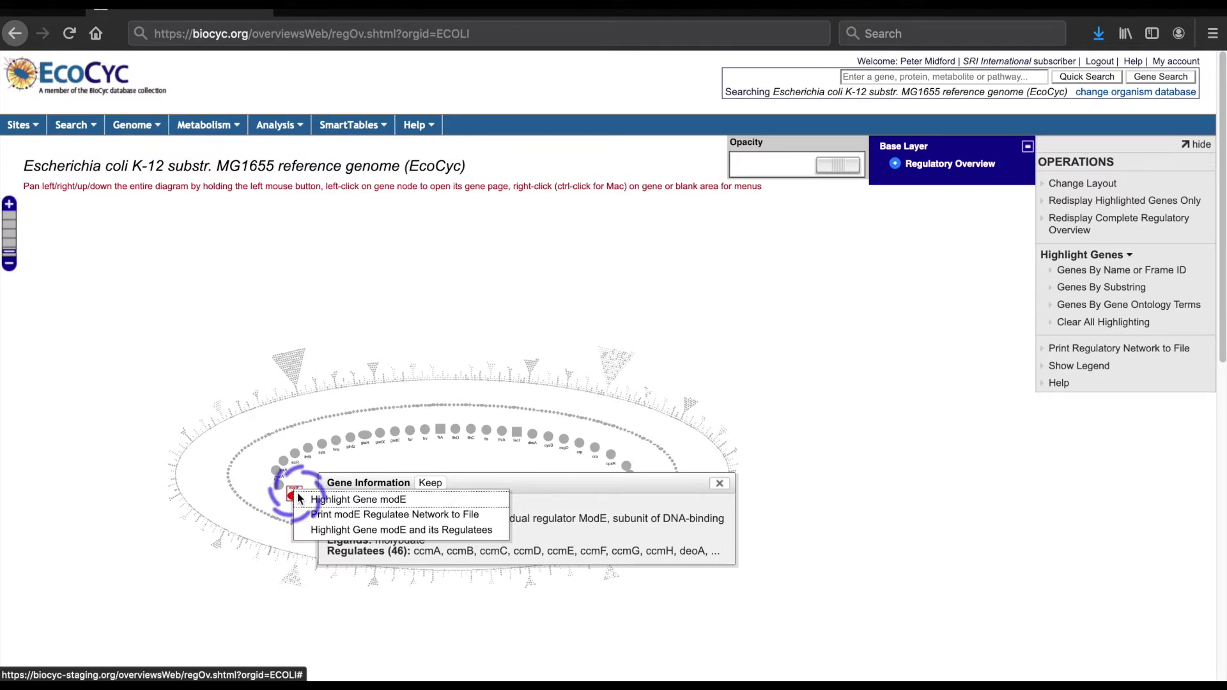
{"action": "left_click", "coordinate": [331, 530]}
{"action": "left_click", "coordinate": [261, 531]}
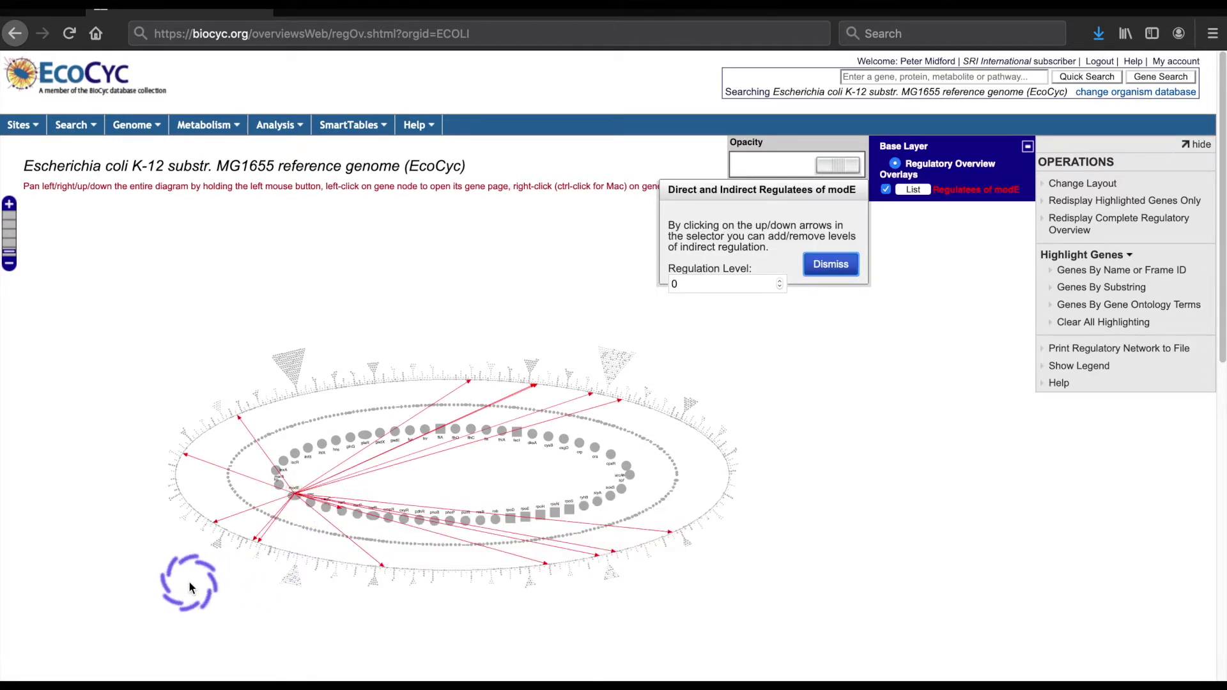
{"action": "scroll", "coordinate": [189, 580], "scroll_direction": "up", "scroll_amount": 2}
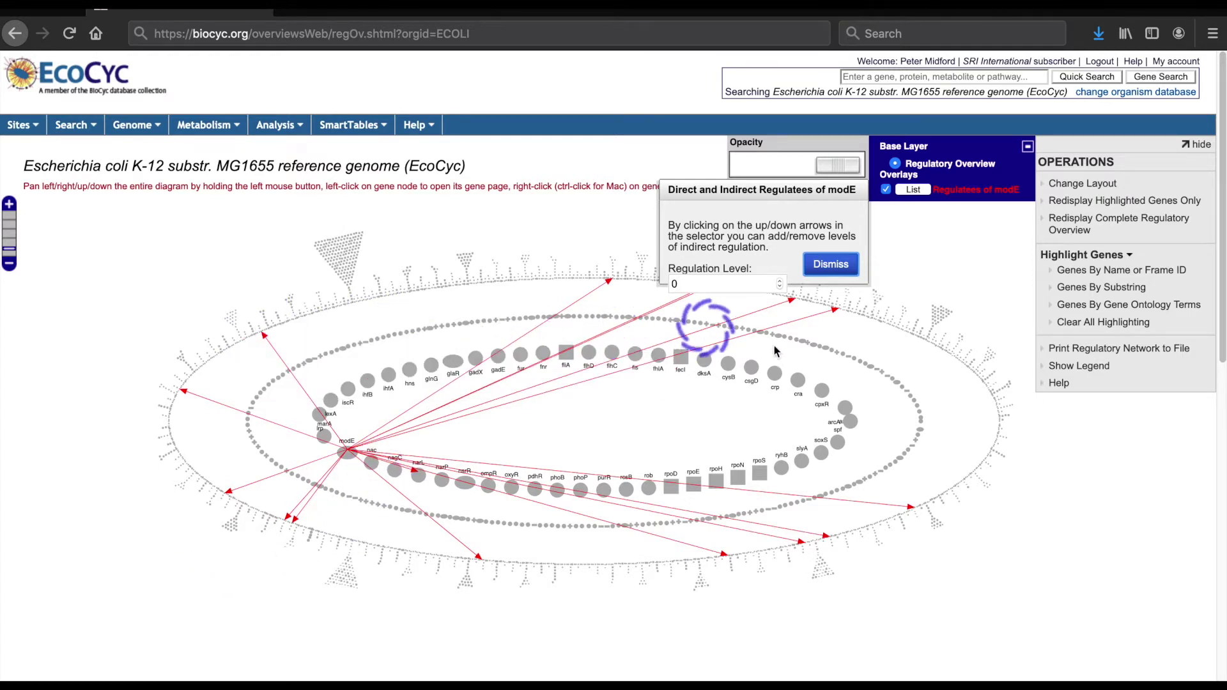
{"action": "mouse_move", "coordinate": [422, 472]}
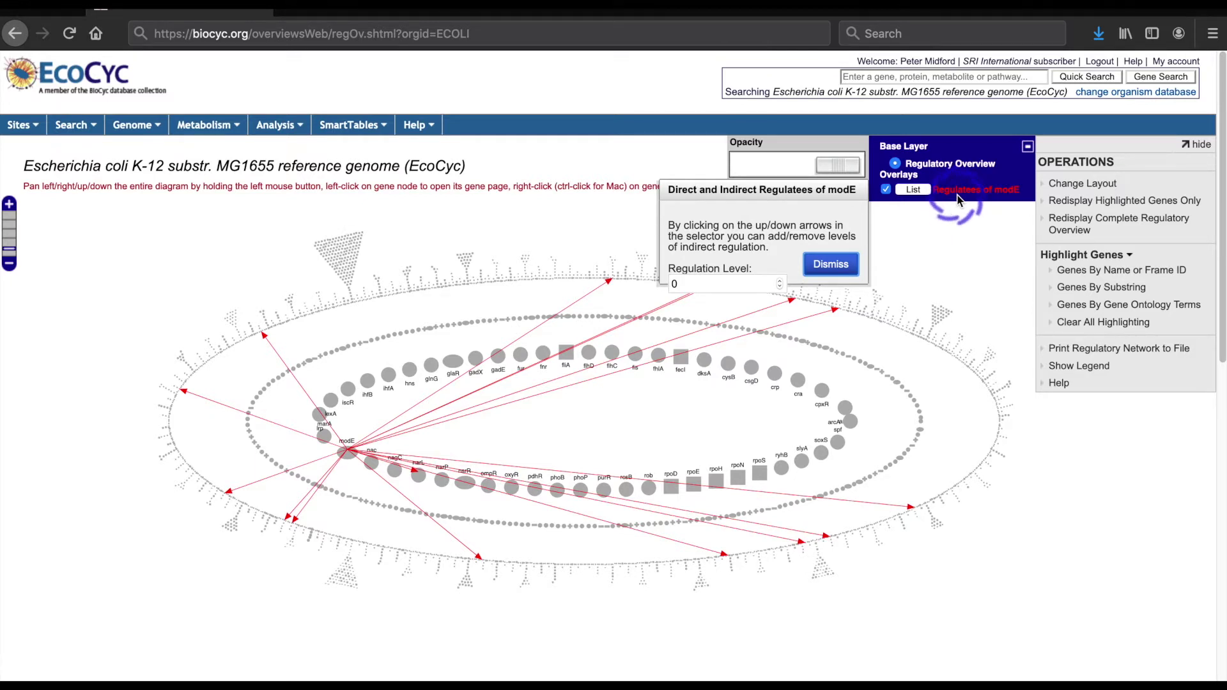
Step: List the 46 highlighted regulatees of modE, napA through oppF, and scroll through them
{"action": "left_click", "coordinate": [918, 188]}
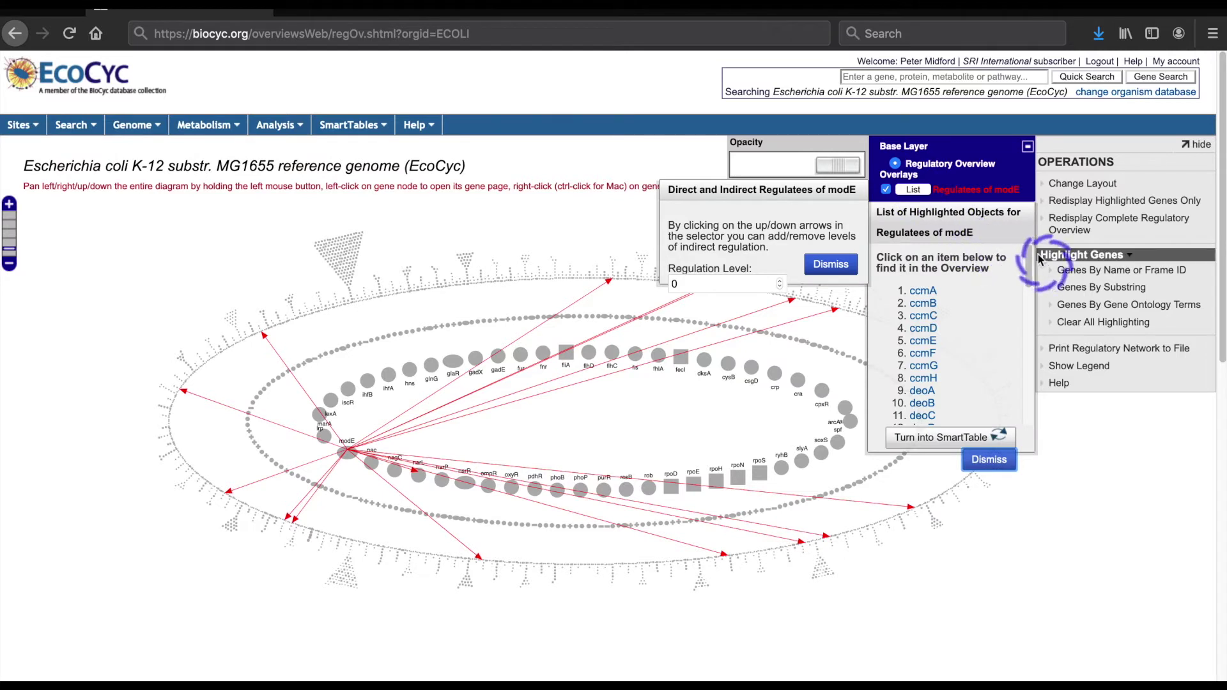
{"action": "left_click_drag", "start_coordinate": [1028, 256], "coordinate": [1011, 384]}
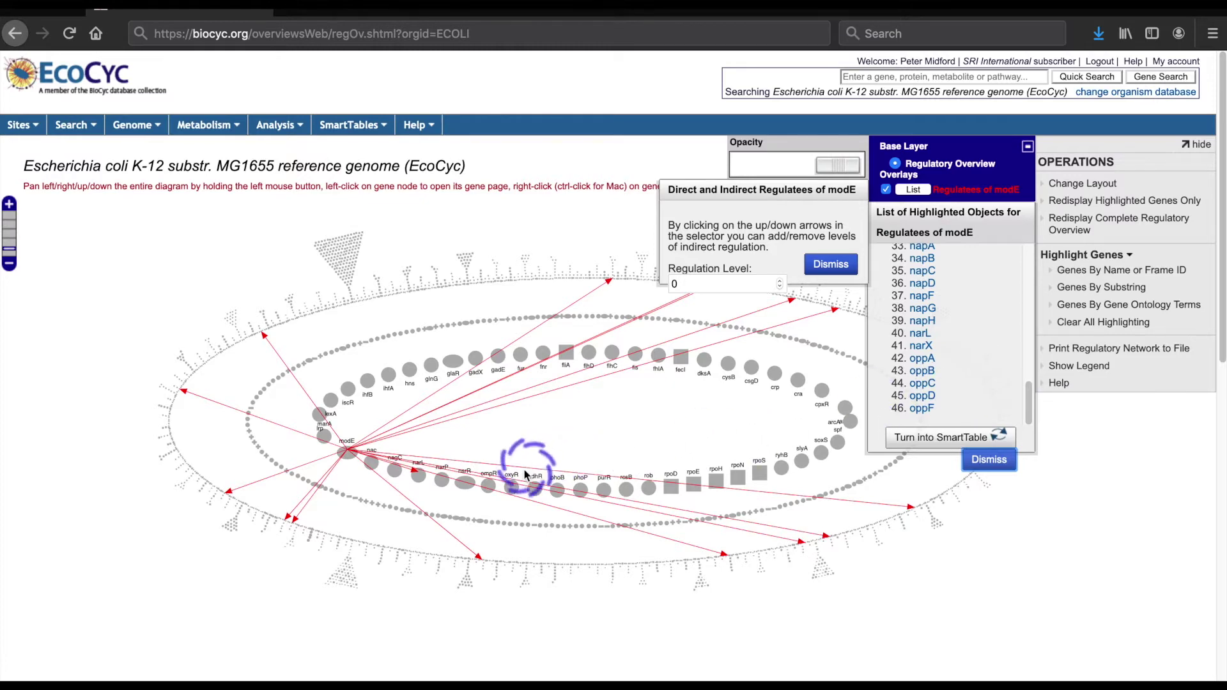
Step: Zoom in near modE's arrows and show ccmG's information, including its seven regulators
{"action": "scroll", "coordinate": [271, 528], "scroll_direction": "up", "scroll_amount": 5}
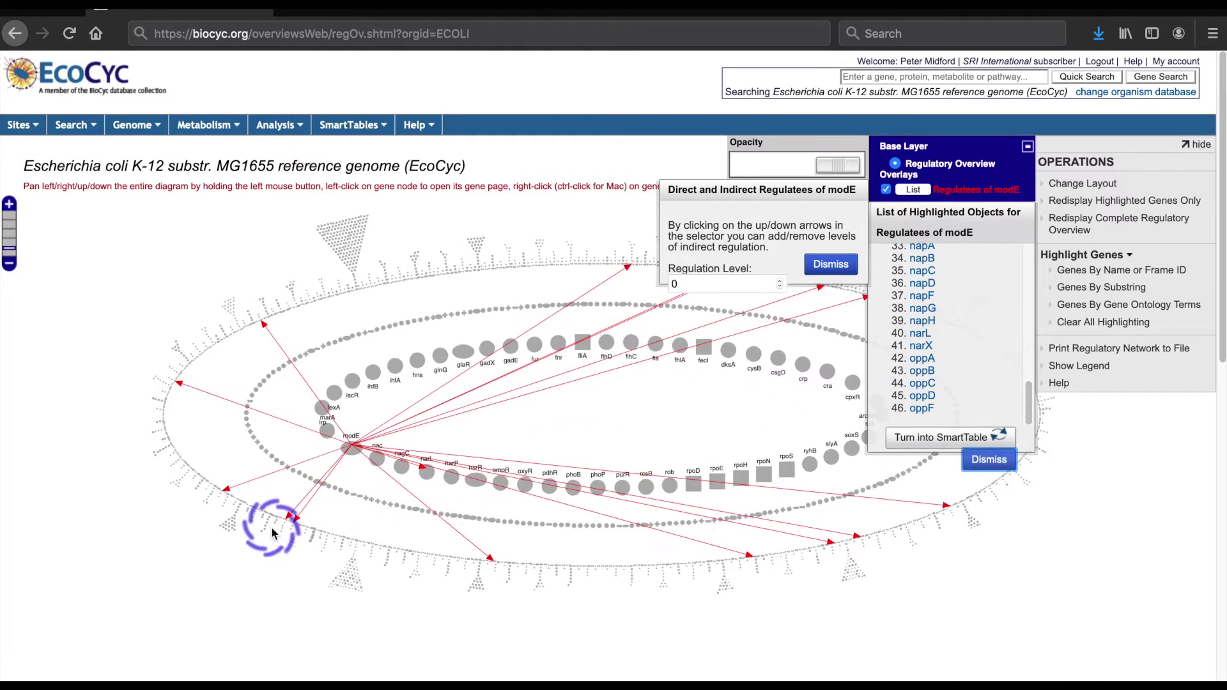
{"action": "scroll", "coordinate": [271, 528], "scroll_direction": "up", "scroll_amount": 3}
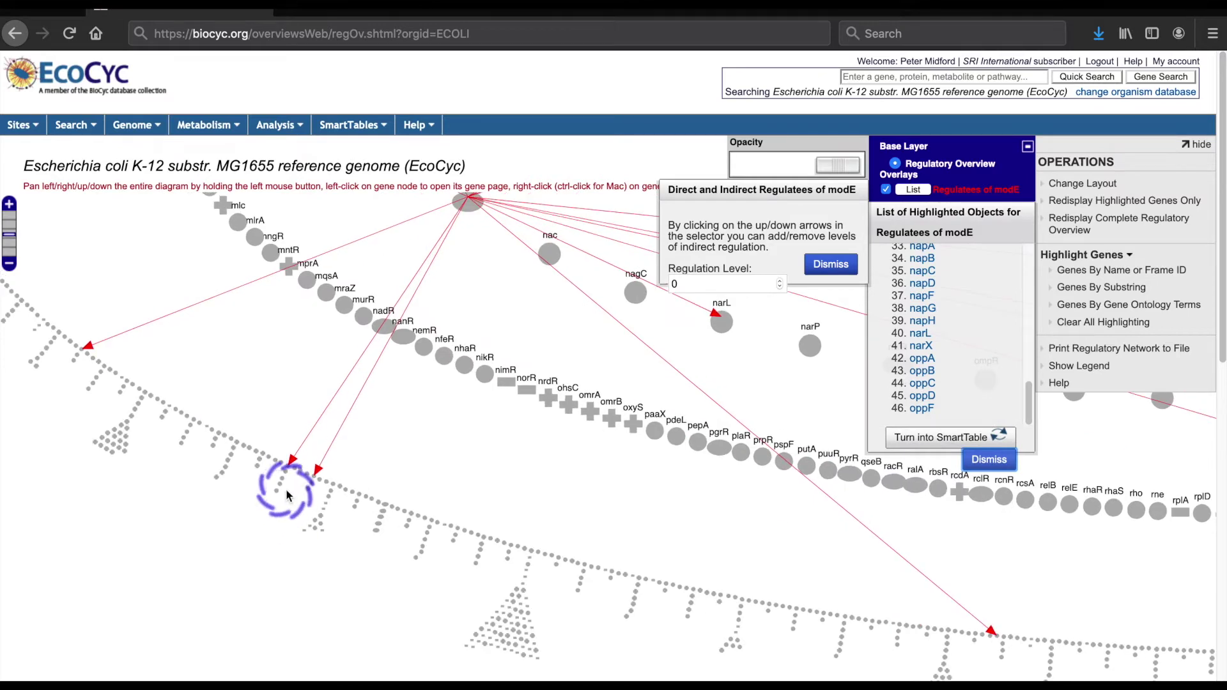
{"action": "mouse_move", "coordinate": [282, 487]}
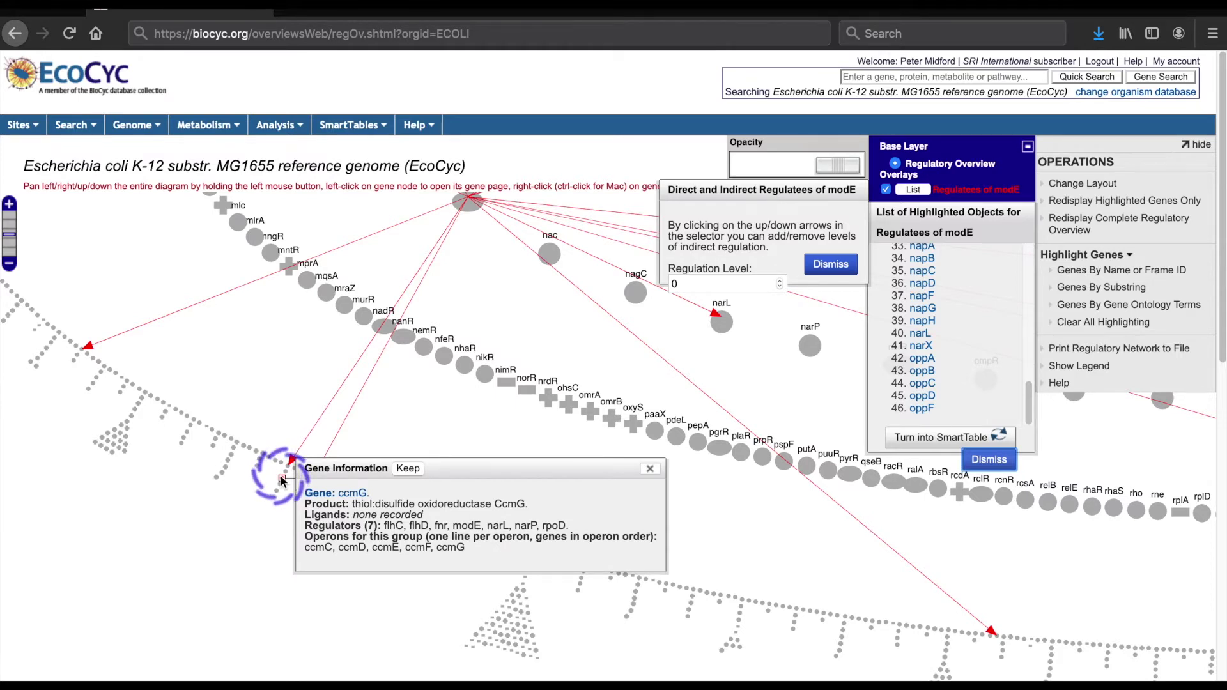
Step: Open ccmG's gene page and review its Operons tab with the ccm transcription units
{"action": "left_click", "coordinate": [345, 494]}
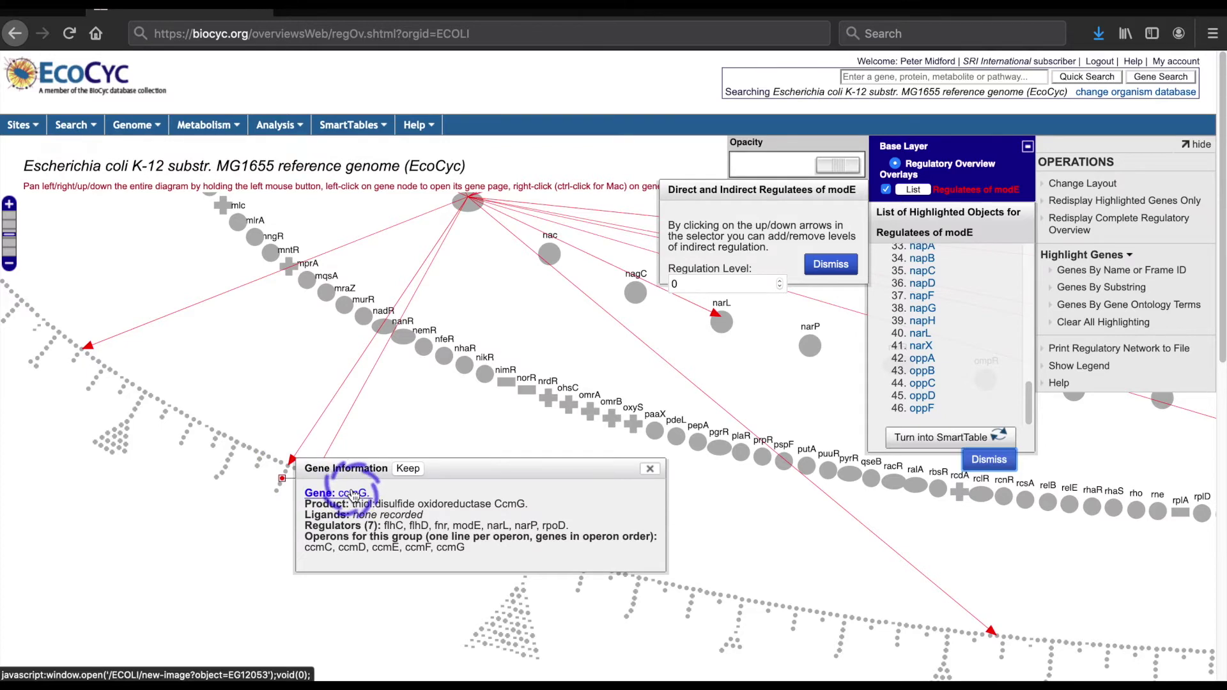
{"action": "left_click", "coordinate": [228, 34]}
{"action": "mouse_move", "coordinate": [310, 381]}
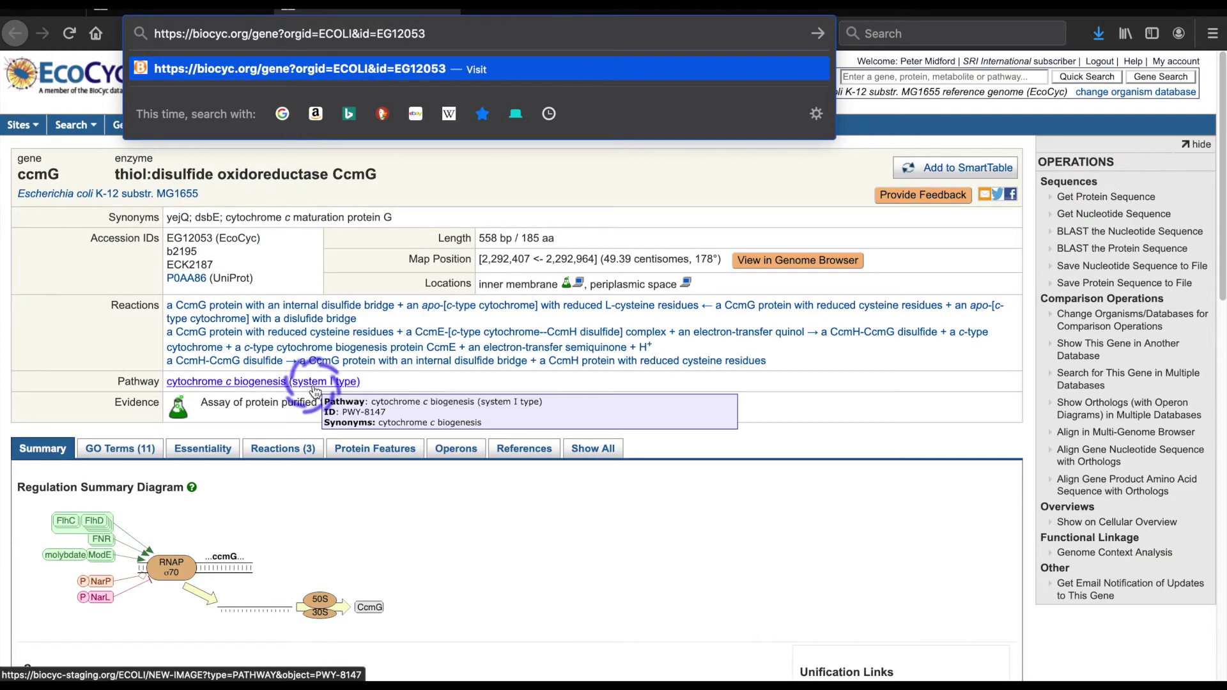
{"action": "left_click", "coordinate": [458, 451]}
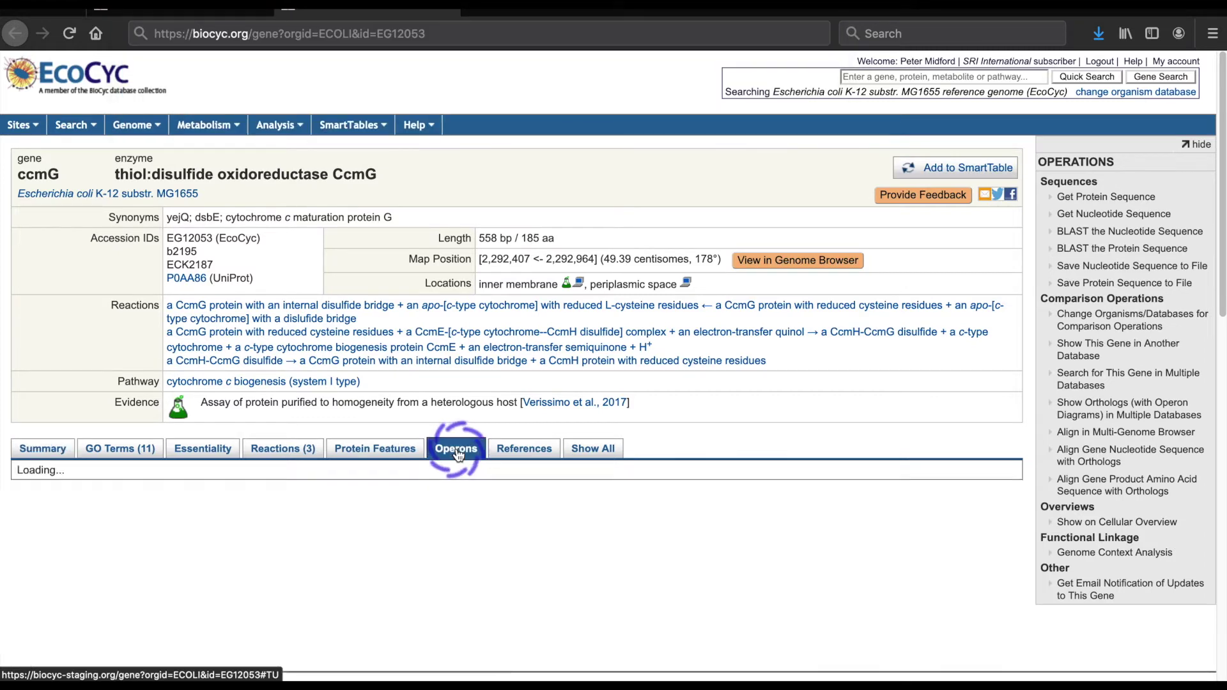
{"action": "scroll", "coordinate": [588, 503], "scroll_direction": "down", "scroll_amount": 5}
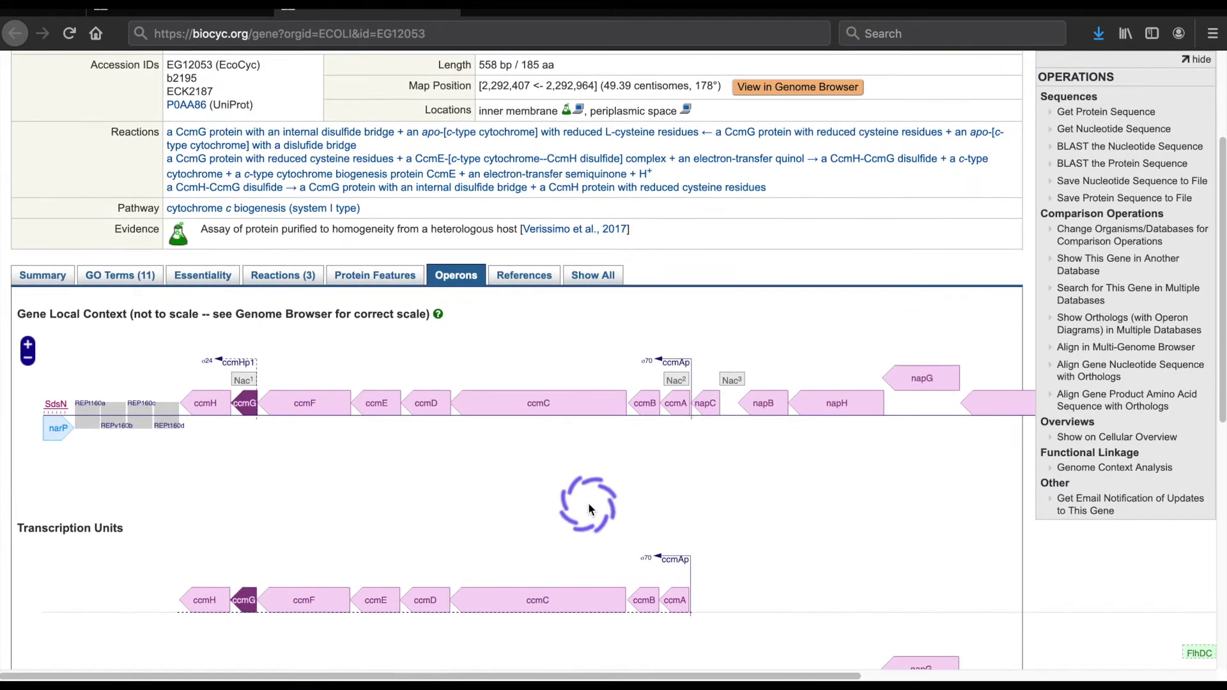
{"action": "scroll", "coordinate": [588, 503], "scroll_direction": "down", "scroll_amount": 12}
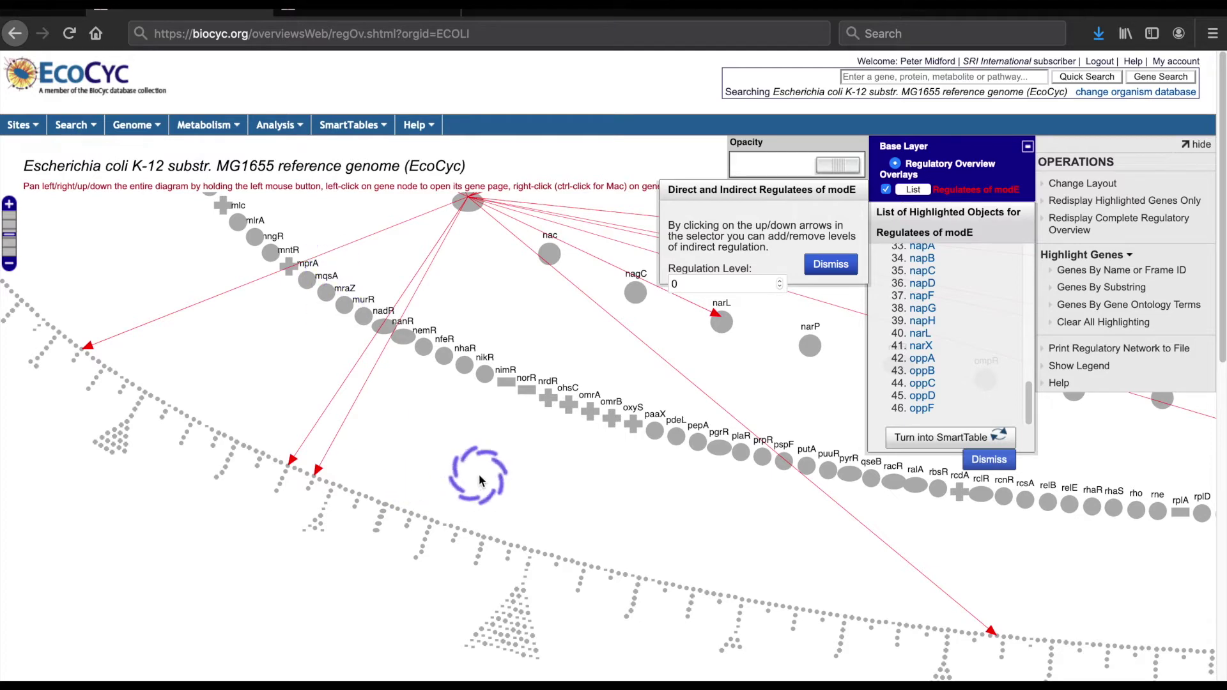
Step: Inspect the network around narL, then close the modE regulatees list and the oxyR popup
{"action": "scroll", "coordinate": [478, 474], "scroll_direction": "down", "scroll_amount": 2}
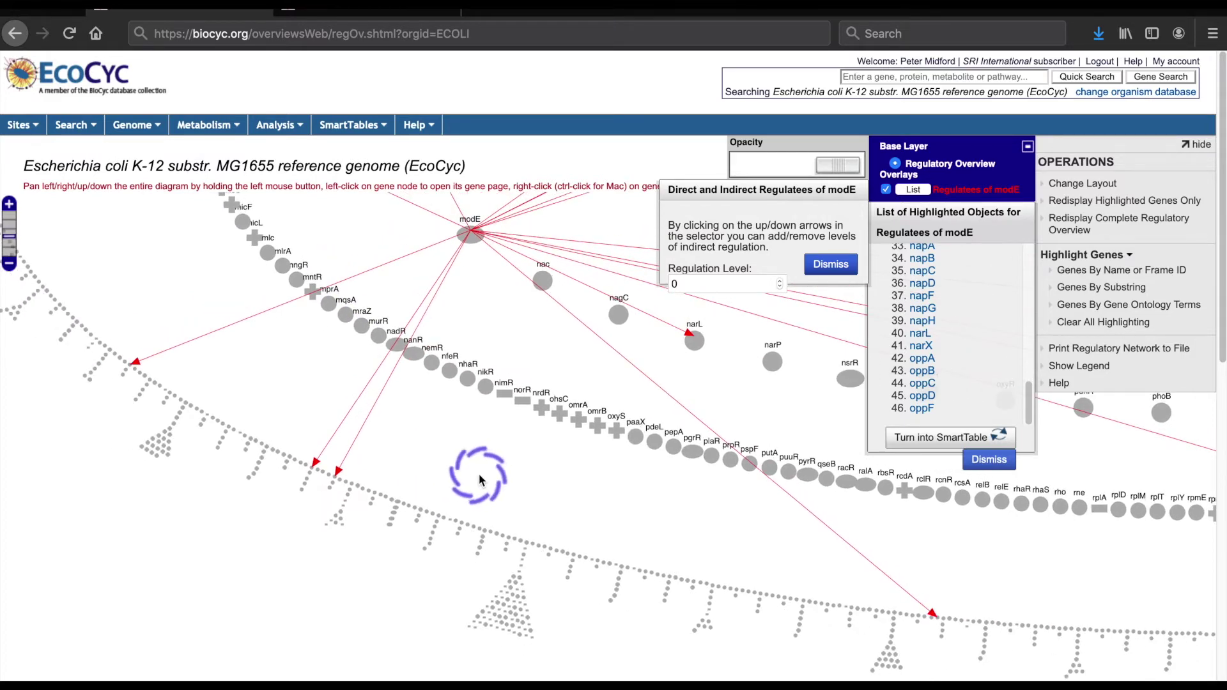
{"action": "scroll", "coordinate": [478, 474], "scroll_direction": "up", "scroll_amount": 3}
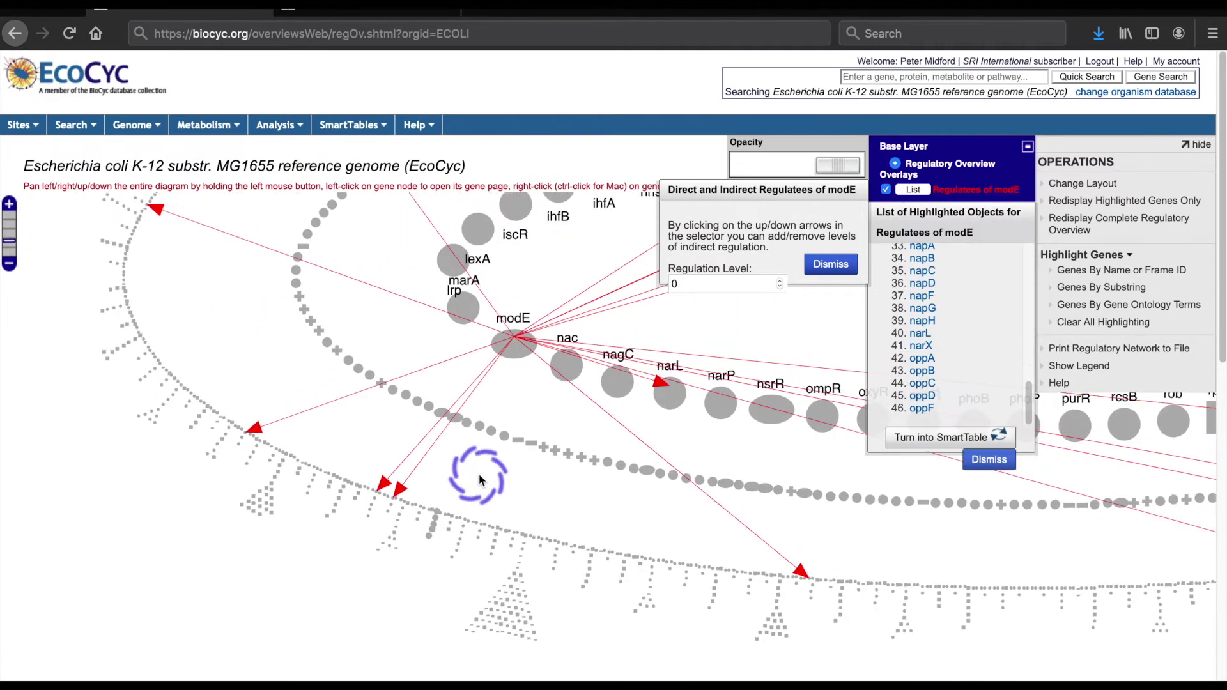
{"action": "scroll", "coordinate": [478, 474], "scroll_direction": "down", "scroll_amount": 1}
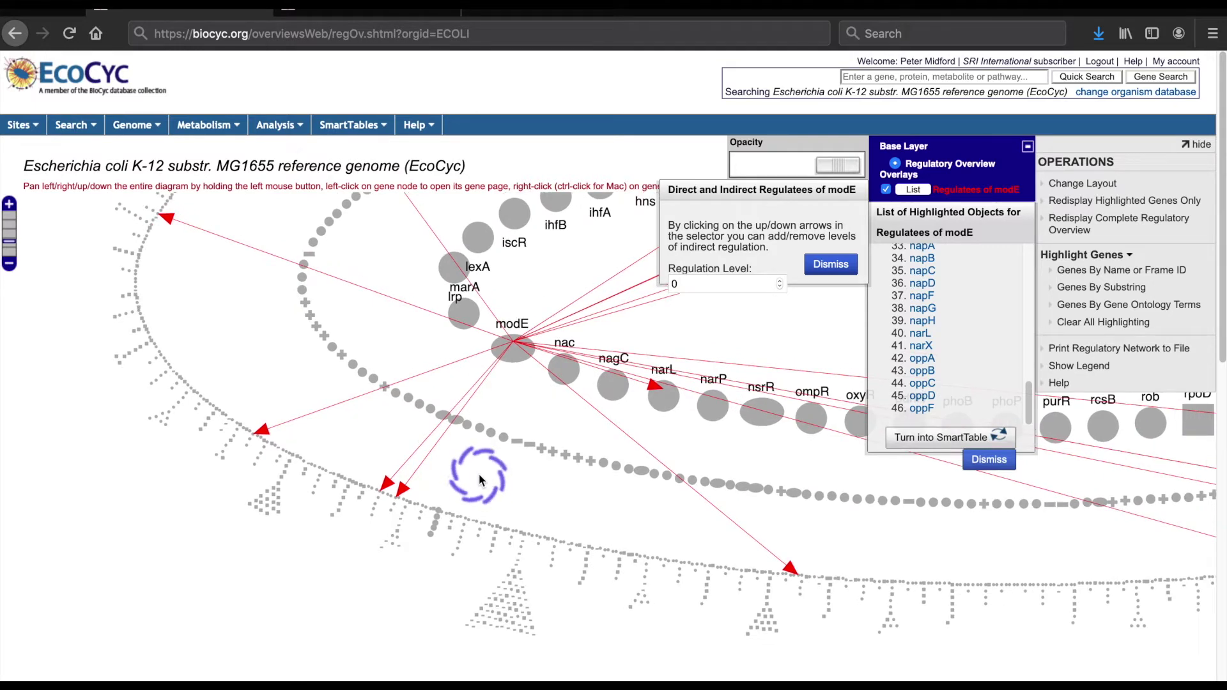
{"action": "mouse_move", "coordinate": [650, 401]}
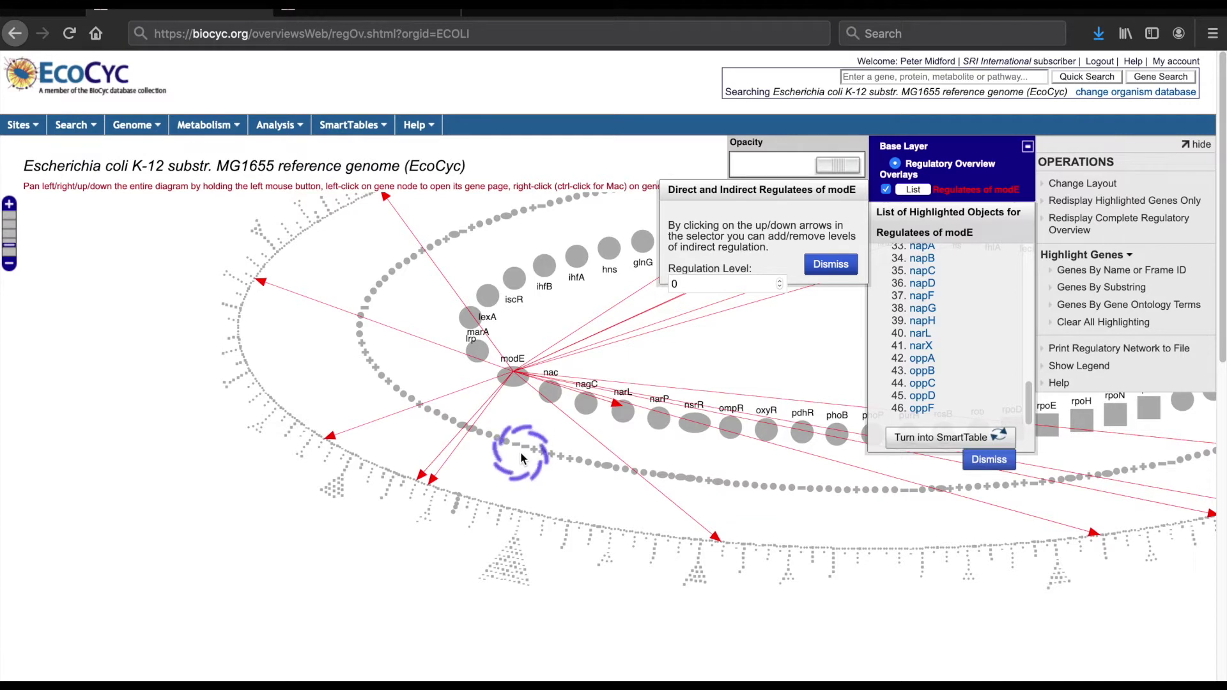
{"action": "left_click", "coordinate": [990, 459]}
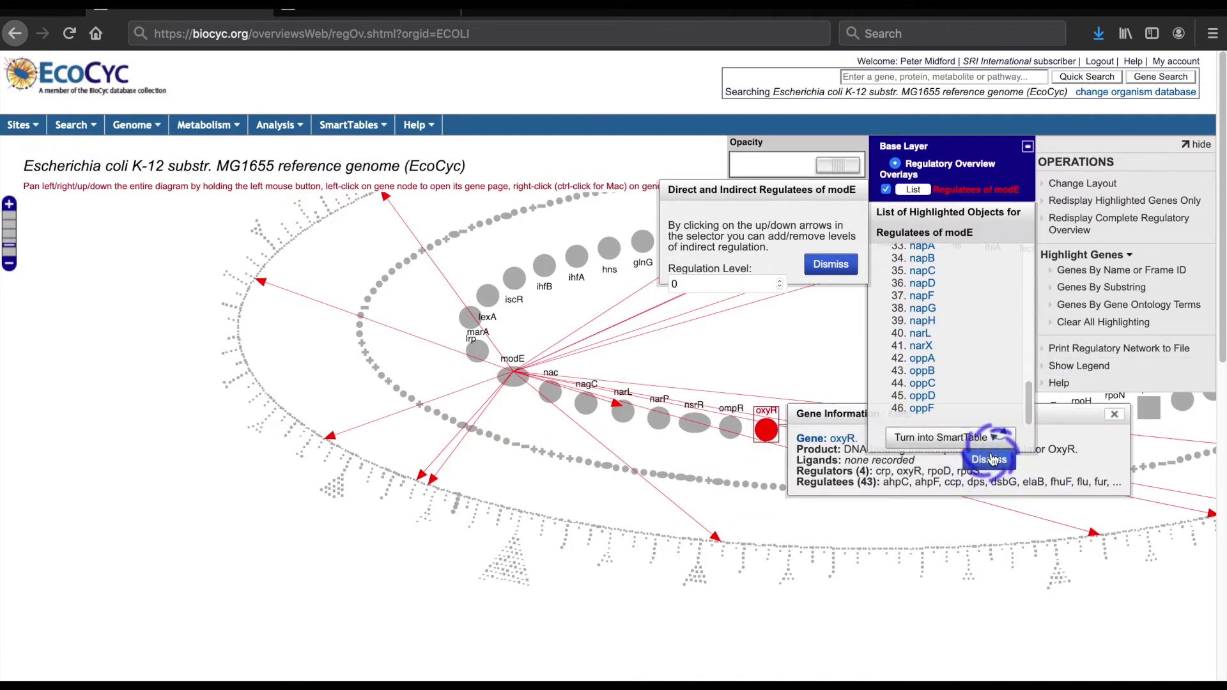
{"action": "left_click", "coordinate": [1114, 414]}
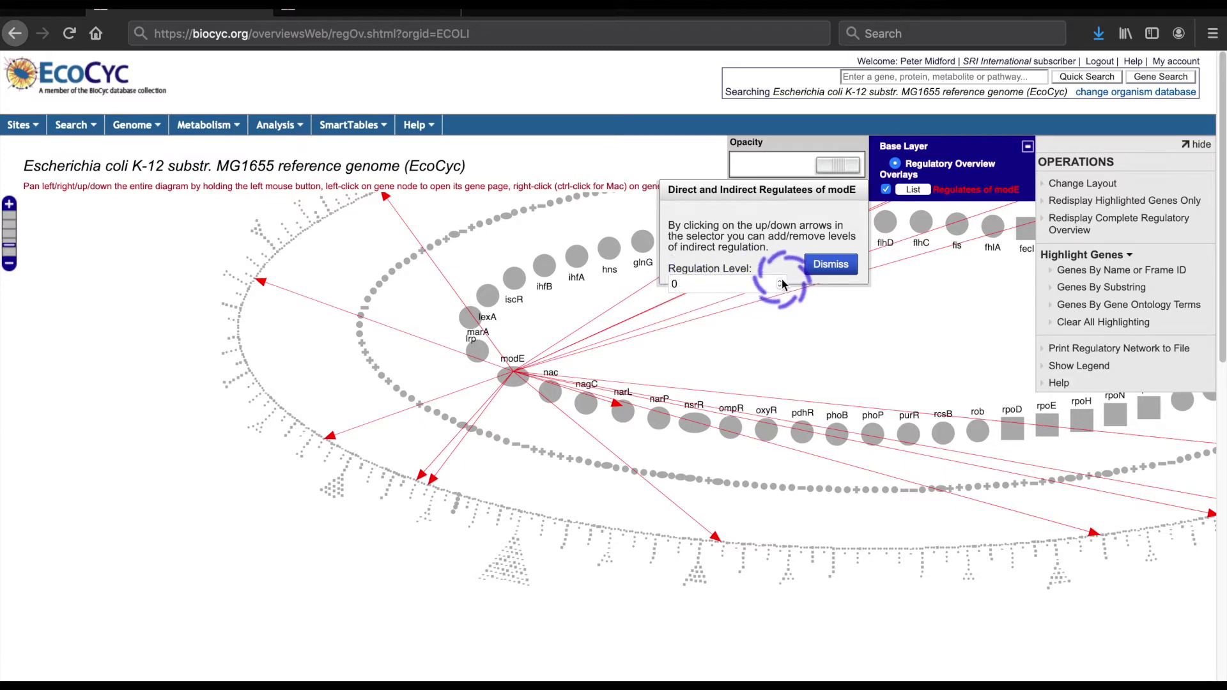
Step: Raise the modE overlay to regulation level 1, zoom out, and review the regulatee list
{"action": "left_click", "coordinate": [780, 280]}
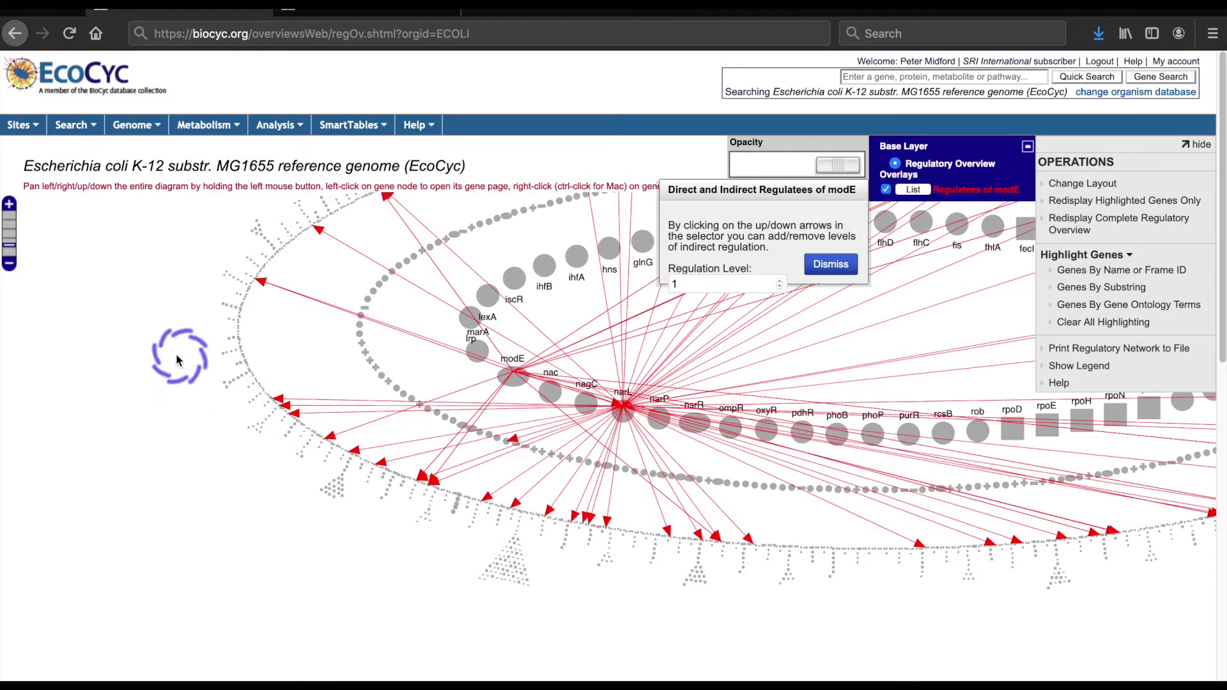
{"action": "left_click_drag", "start_coordinate": [175, 354], "coordinate": [68, 478]}
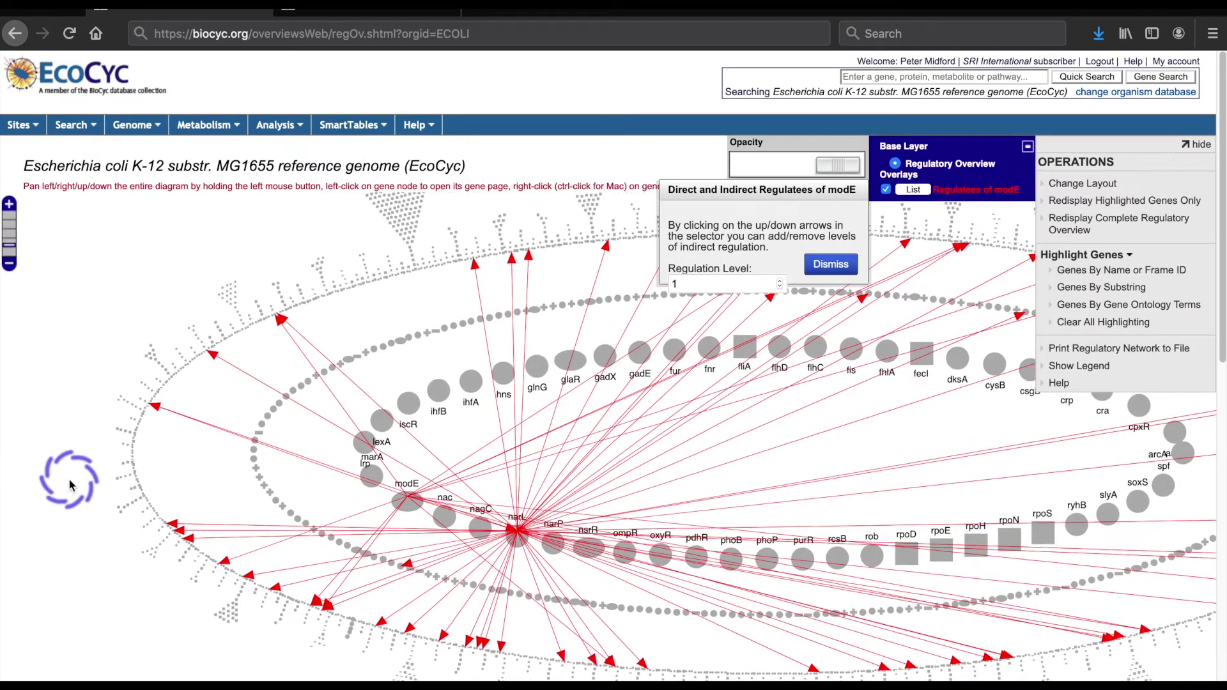
{"action": "scroll", "coordinate": [68, 478], "scroll_direction": "down", "scroll_amount": 5}
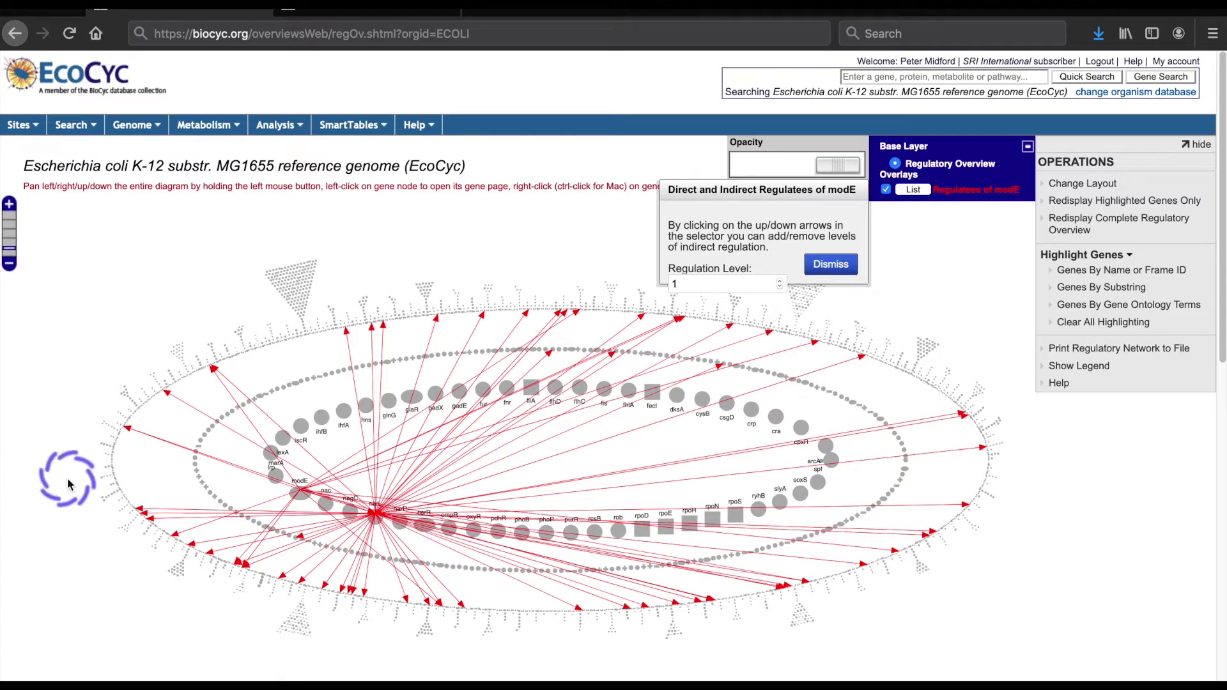
{"action": "left_click", "coordinate": [914, 190]}
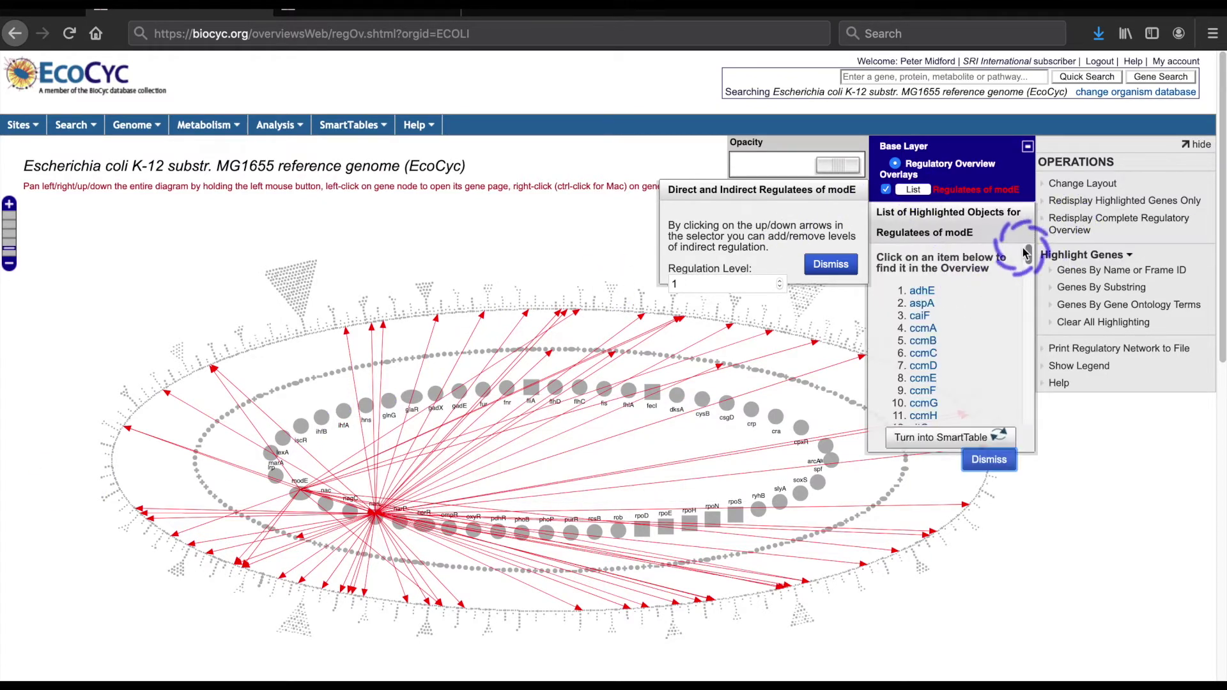
{"action": "left_click_drag", "start_coordinate": [1027, 252], "coordinate": [996, 465]}
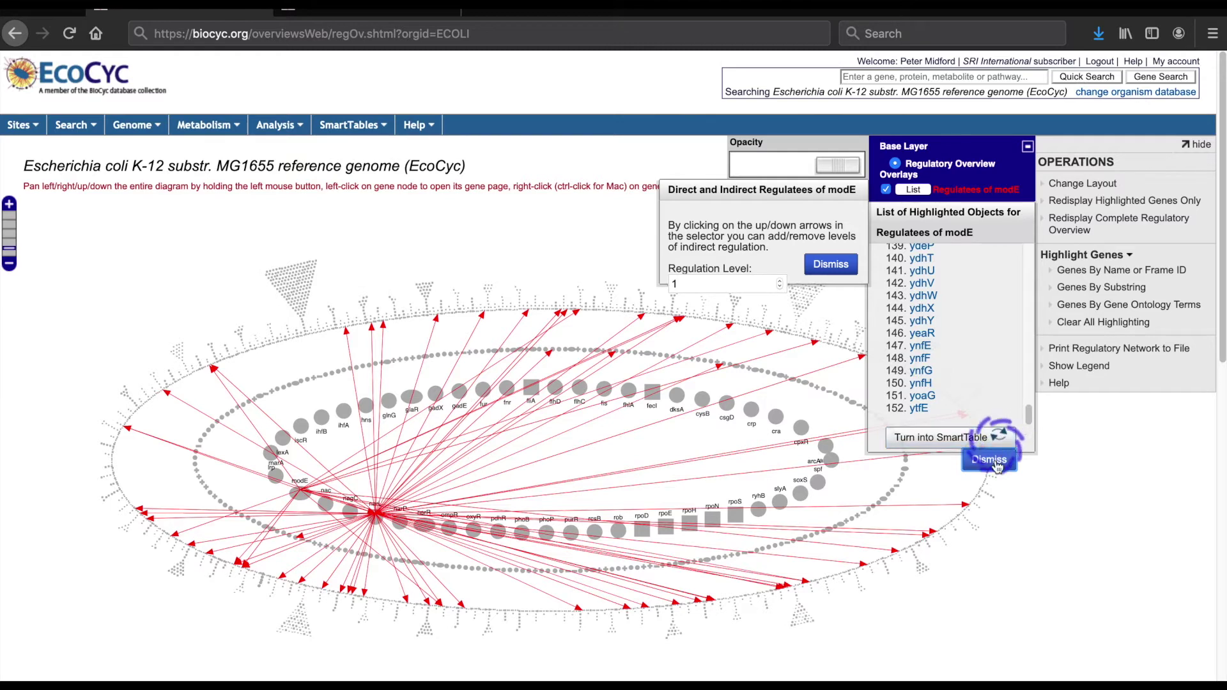
{"action": "left_click", "coordinate": [994, 463]}
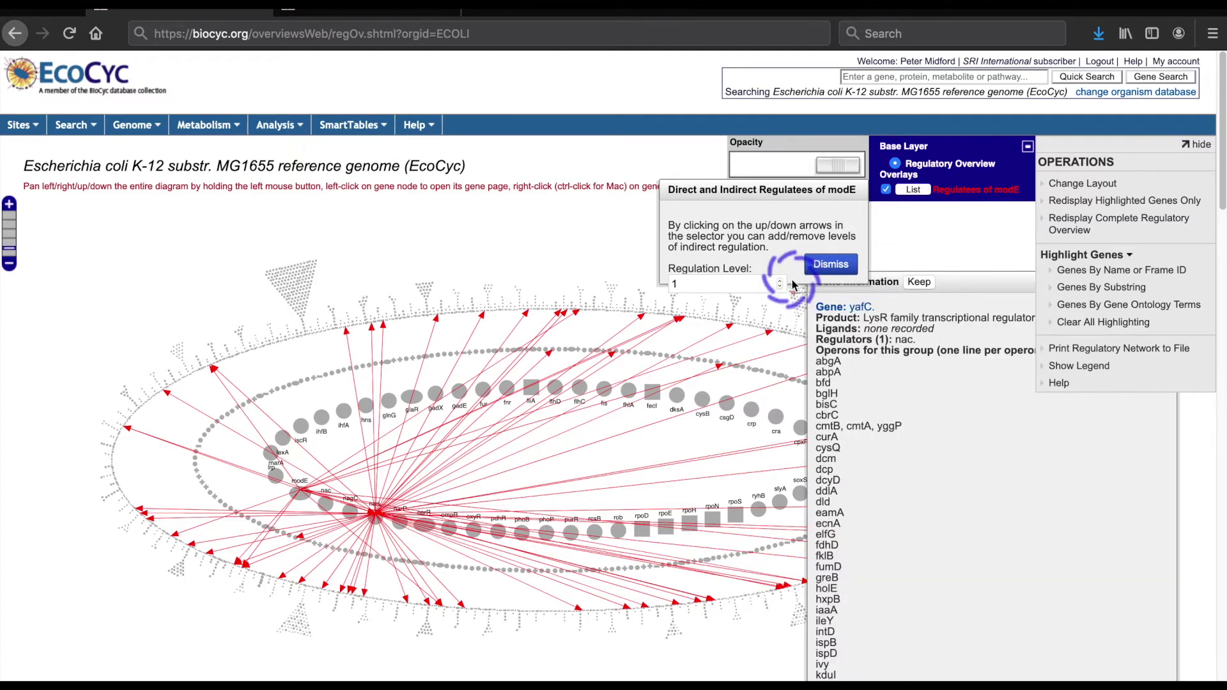
Step: Raise the regulation level to 2 and check the 167 modE regulatees in the list
{"action": "left_click", "coordinate": [780, 280]}
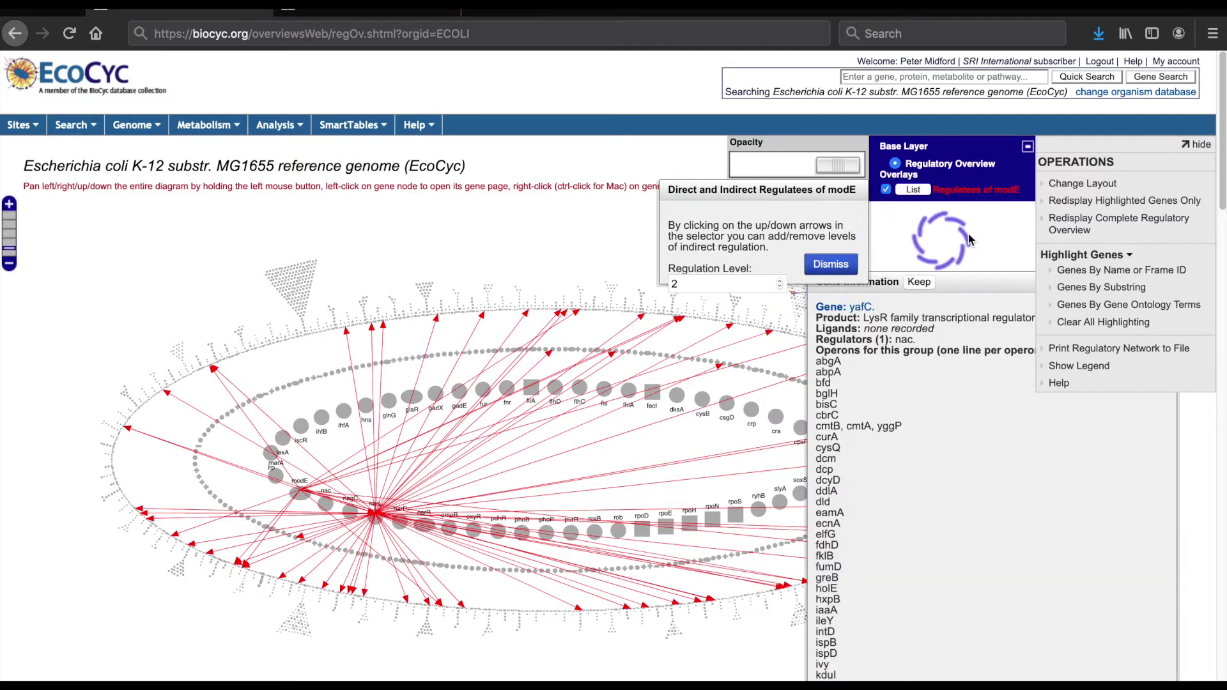
{"action": "left_click", "coordinate": [919, 190]}
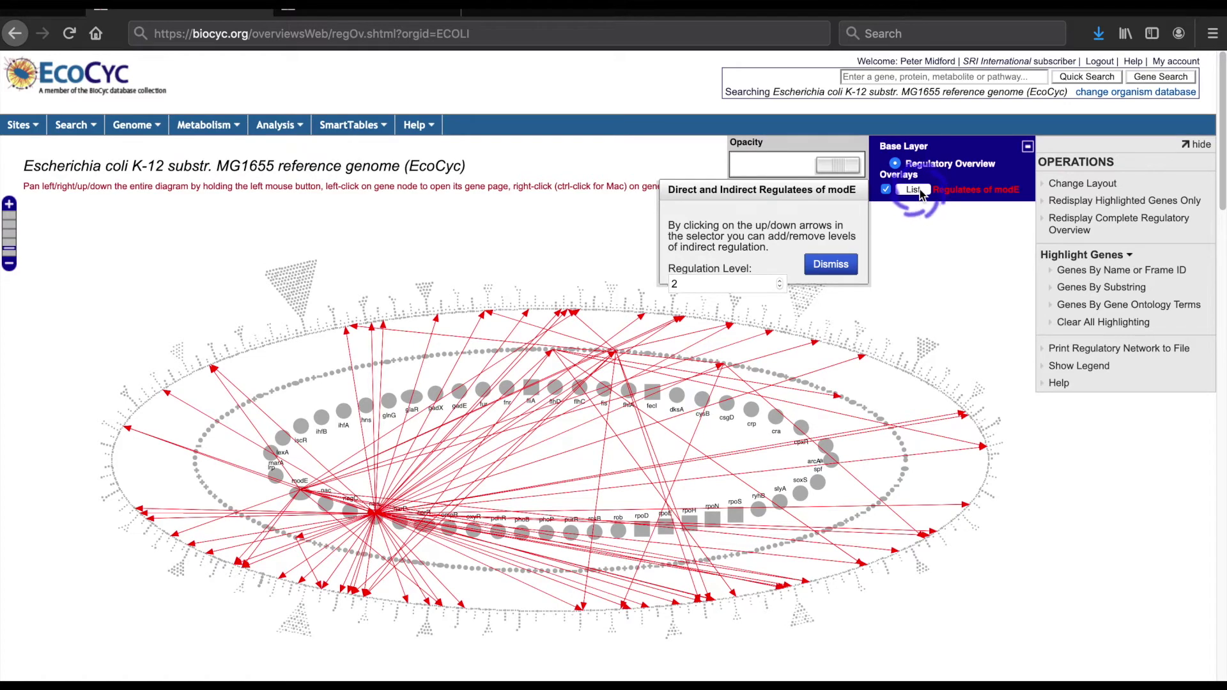
{"action": "left_click_drag", "start_coordinate": [1030, 252], "coordinate": [1050, 437]}
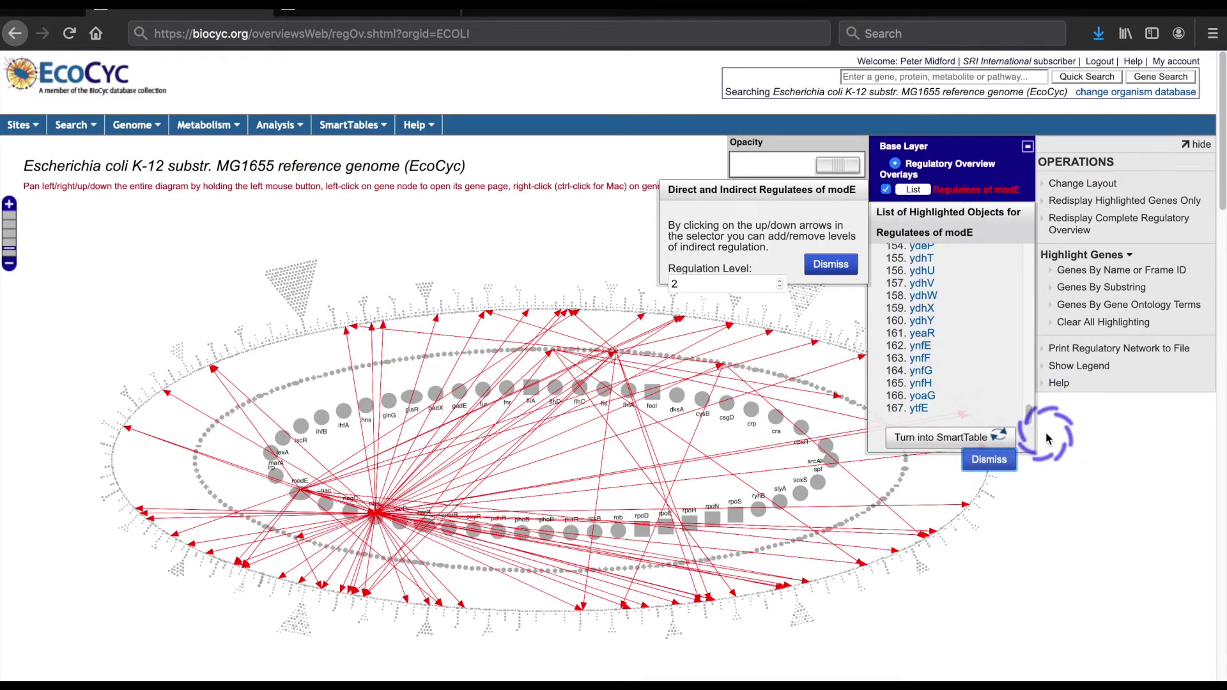
{"action": "left_click", "coordinate": [985, 459]}
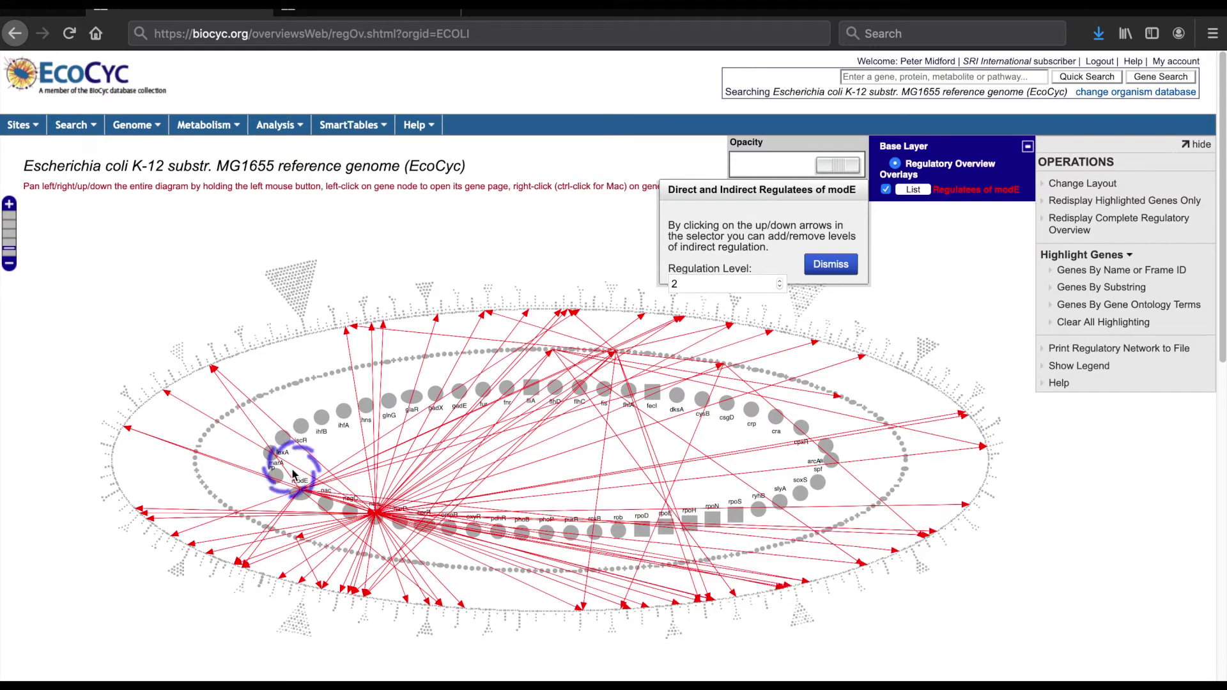
Step: Save modE's regulatee network to ECOLI-modE-regulatee-network-3.txt, view it in TextEdit, then close it
{"action": "right_click", "coordinate": [298, 499]}
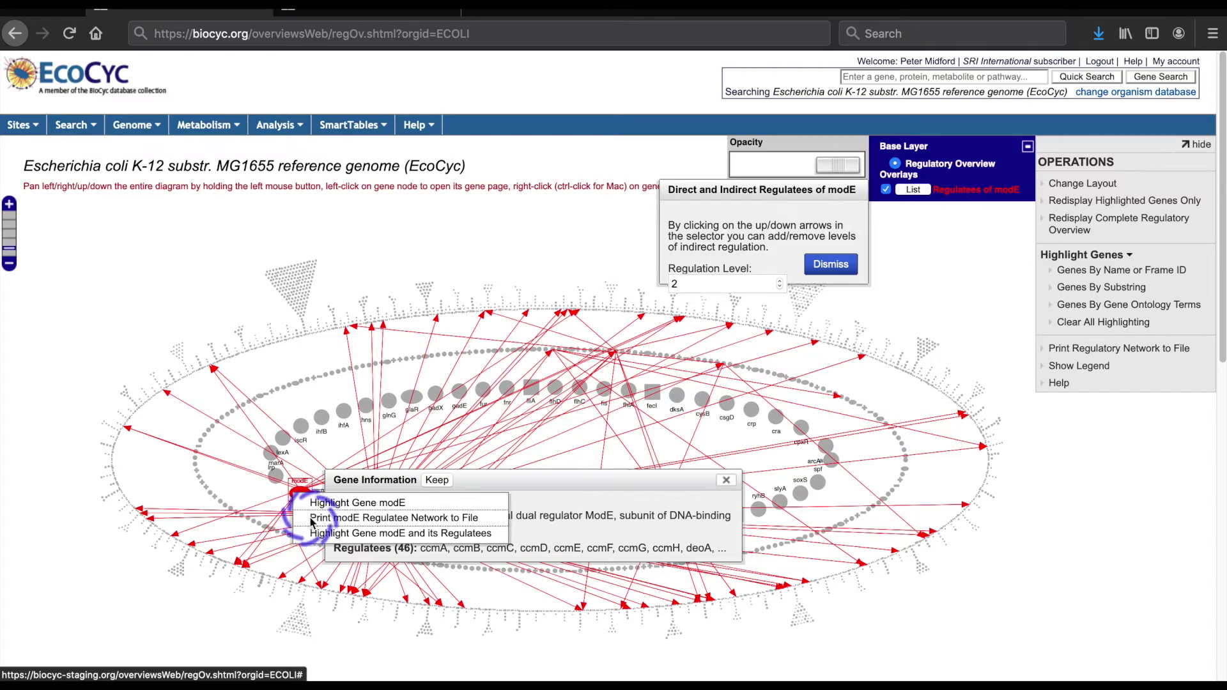
{"action": "left_click", "coordinate": [311, 523]}
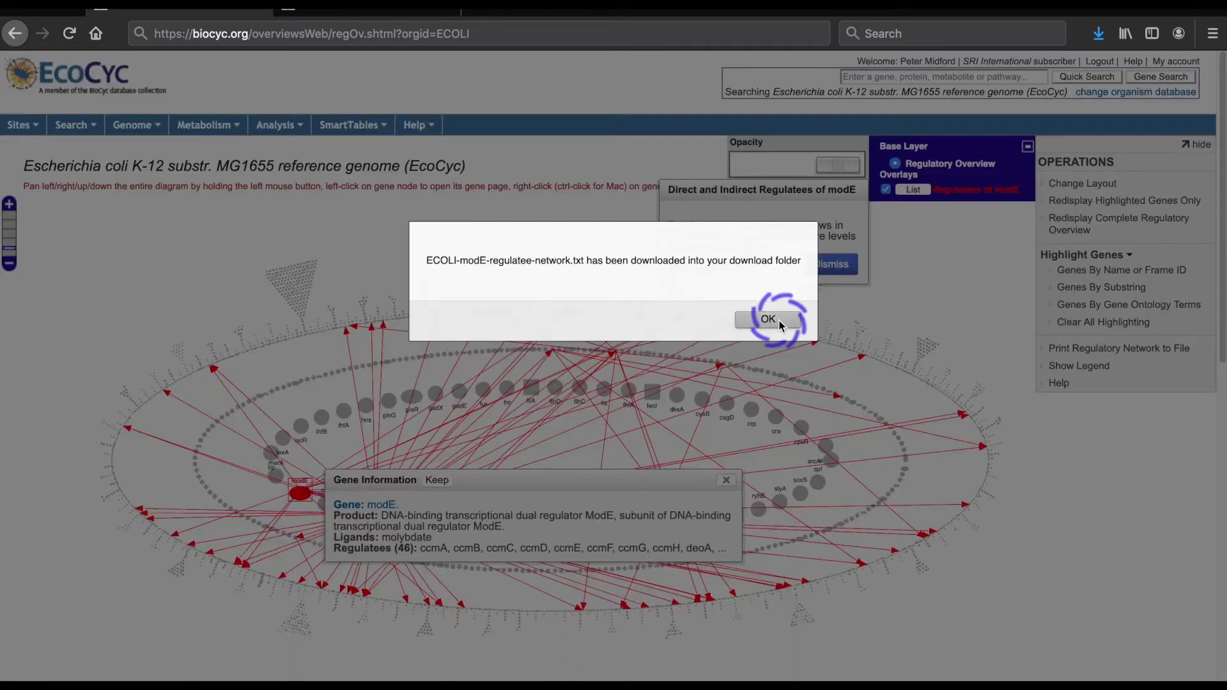
{"action": "left_click", "coordinate": [772, 320]}
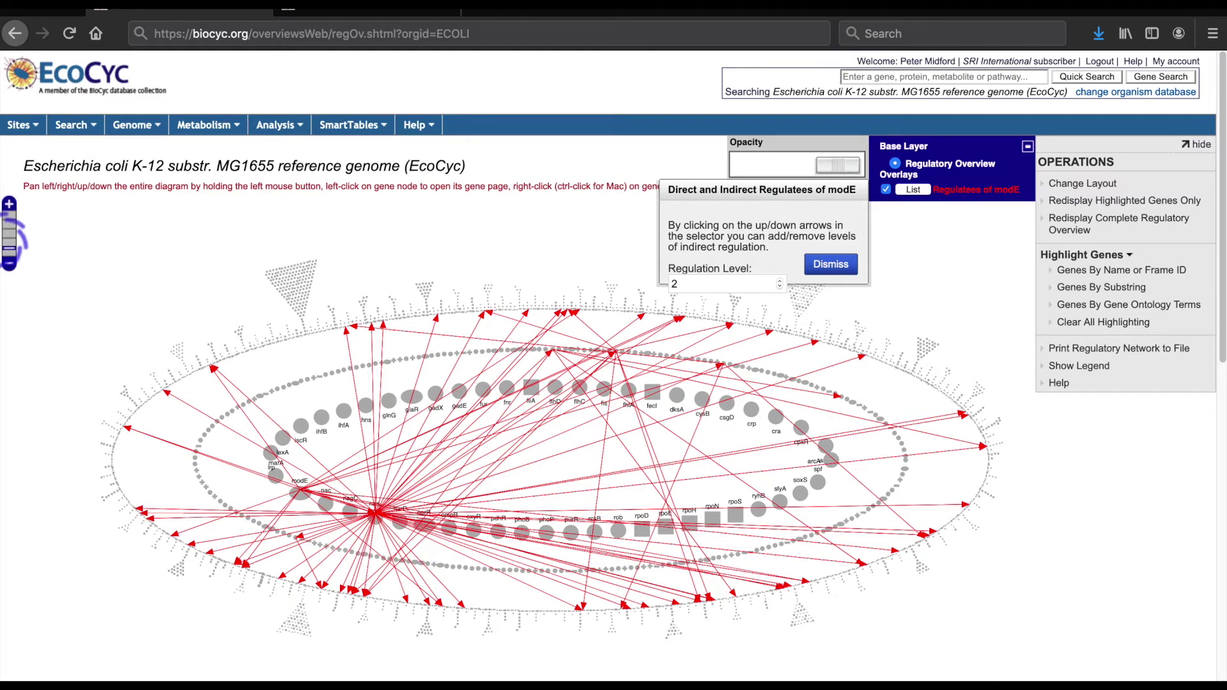
{"action": "left_click", "coordinate": [197, 249]}
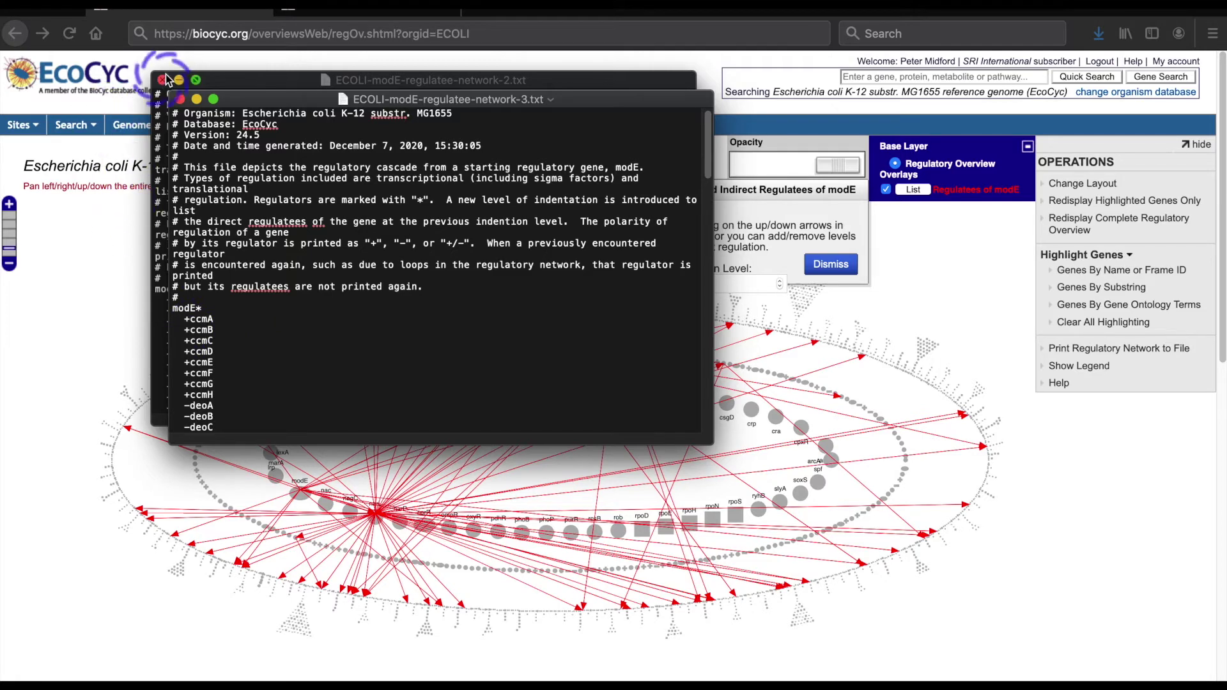
{"action": "left_click", "coordinate": [179, 101]}
{"action": "key", "text": "super+w"}
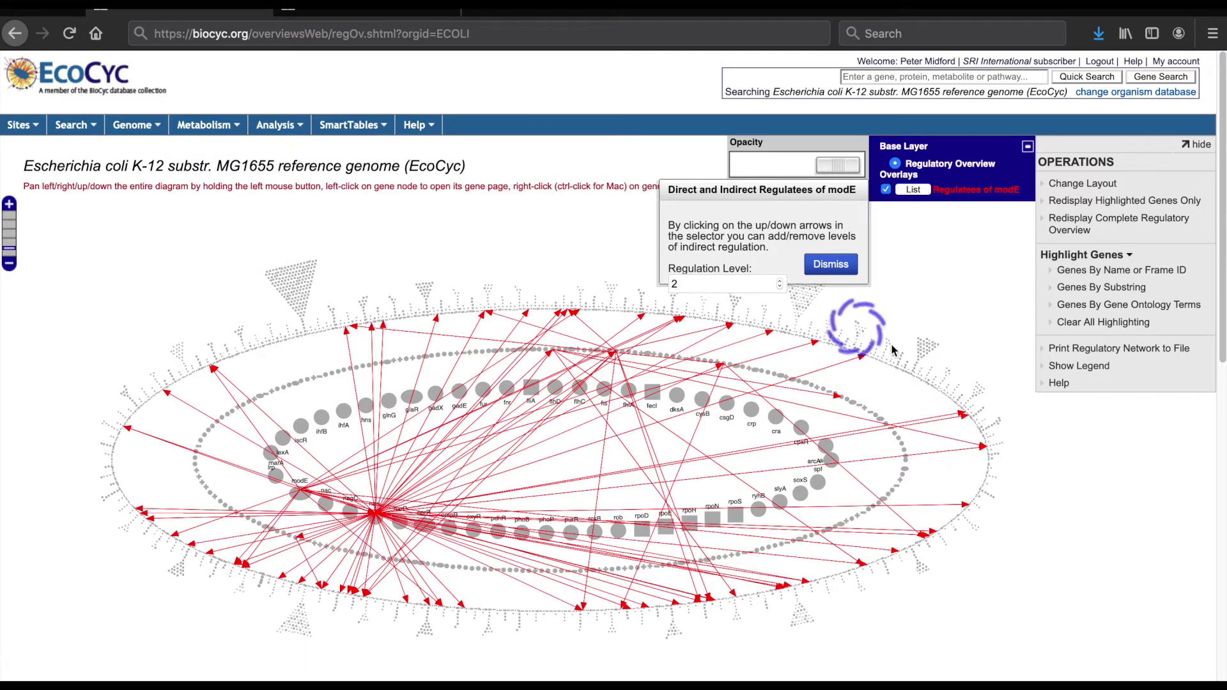
Step: Clear all gene highlighting and the modE overlay from the regulatory overview
{"action": "left_click", "coordinate": [1086, 325]}
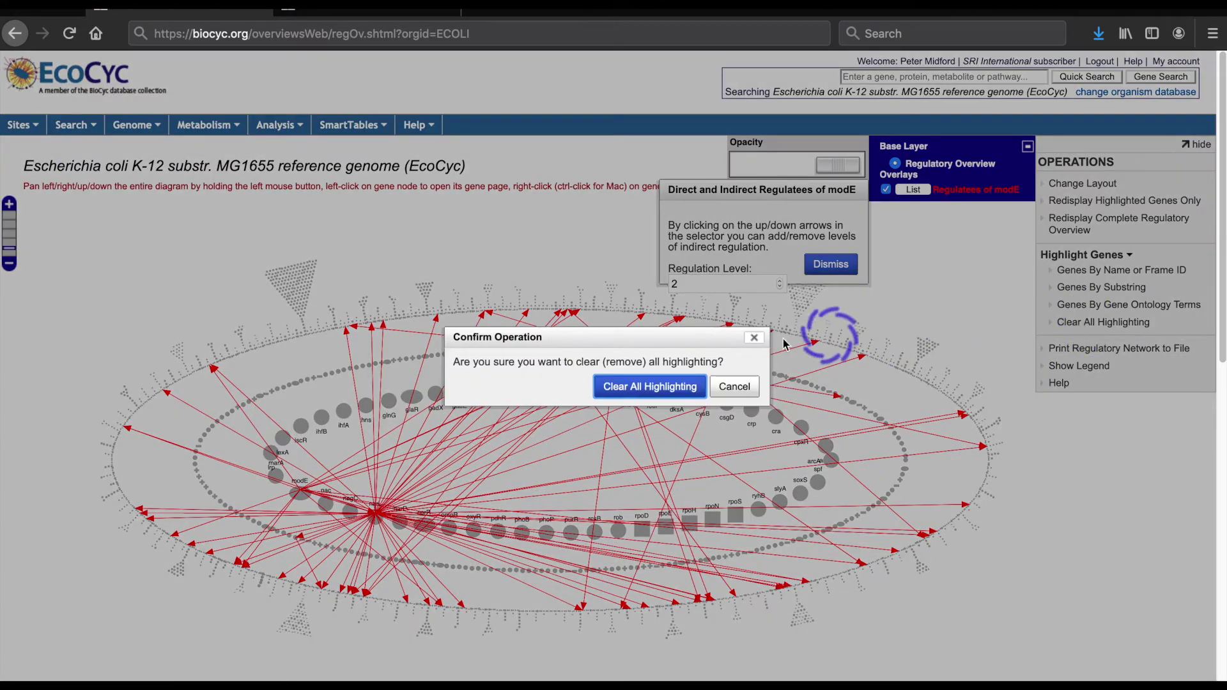
{"action": "left_click", "coordinate": [665, 387]}
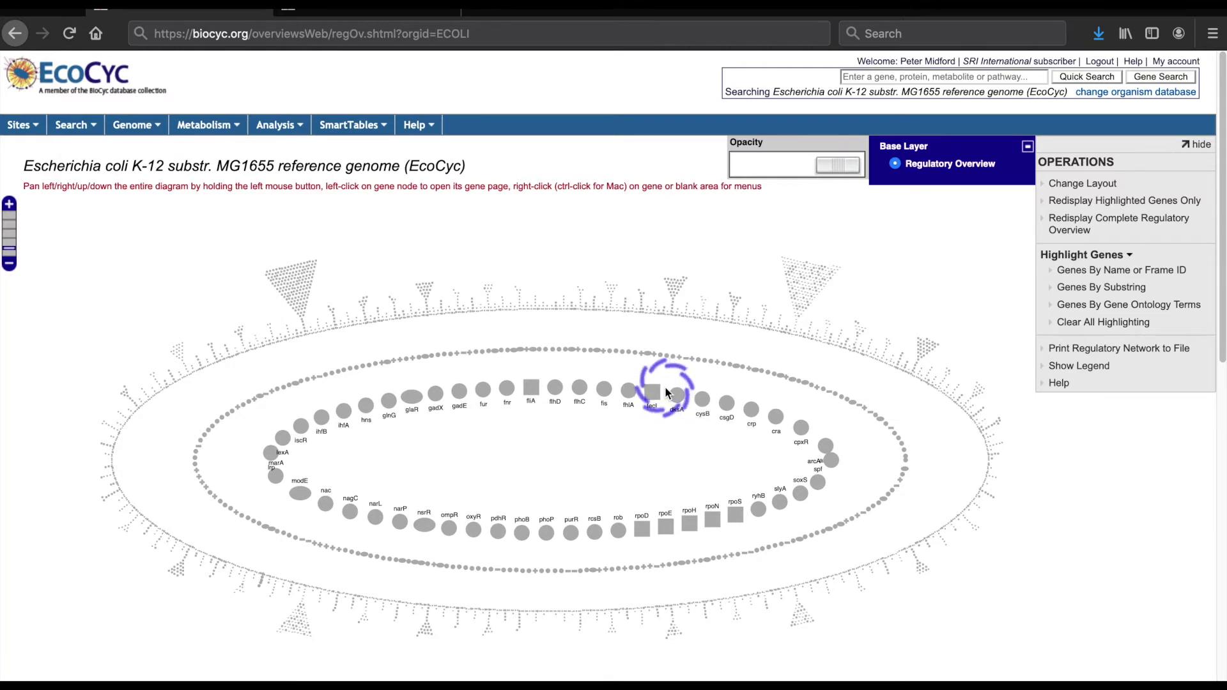
{"action": "left_click", "coordinate": [1081, 273]}
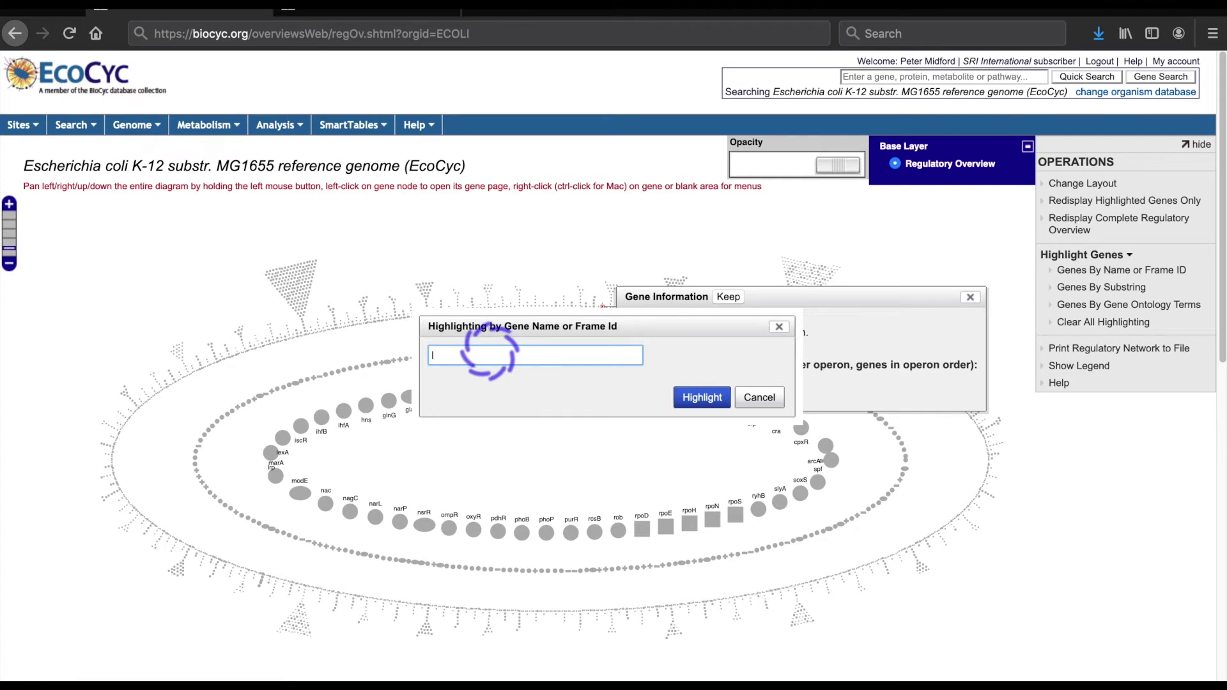
Step: Highlight the luxS gene by name and zoom into the upper network around it
{"action": "type", "text": "lux"}
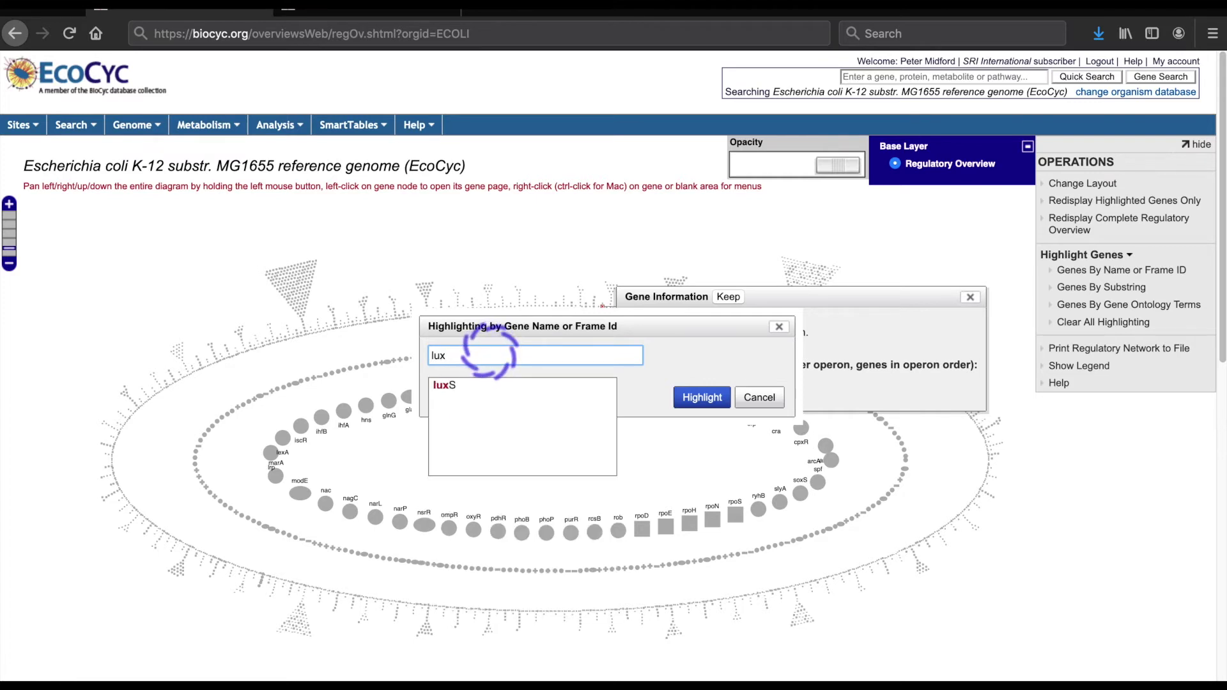
{"action": "type", "text": "S"}
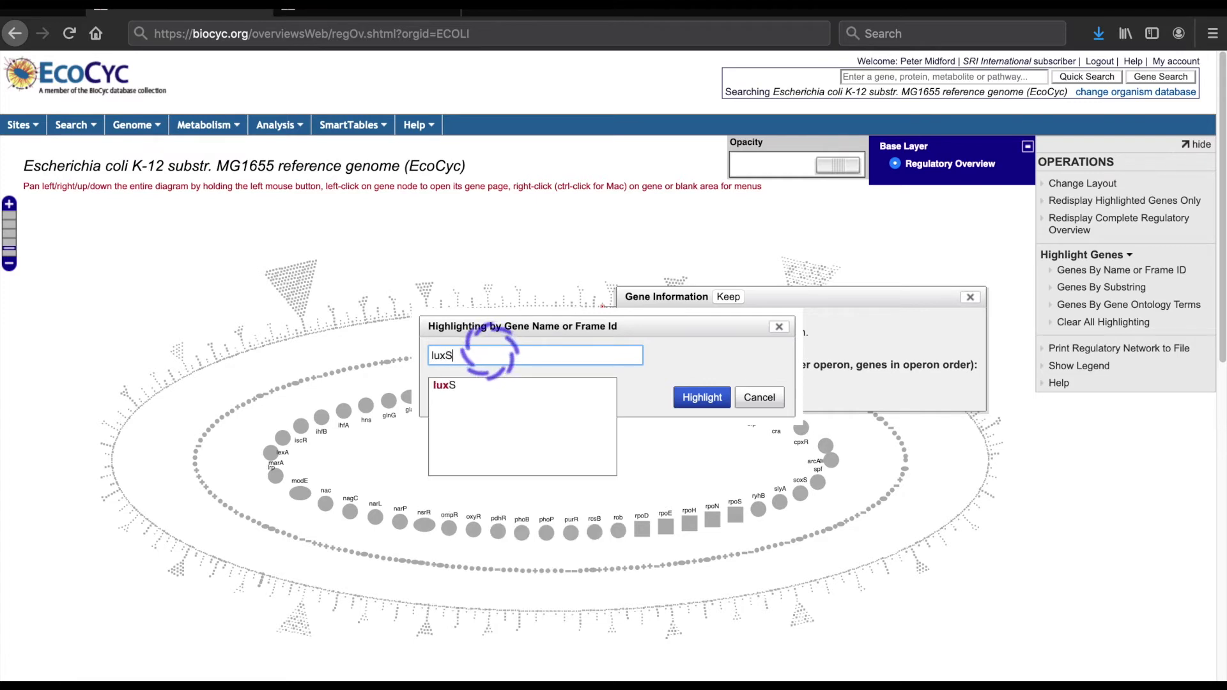
{"action": "left_click", "coordinate": [449, 386]}
{"action": "left_click", "coordinate": [703, 397]}
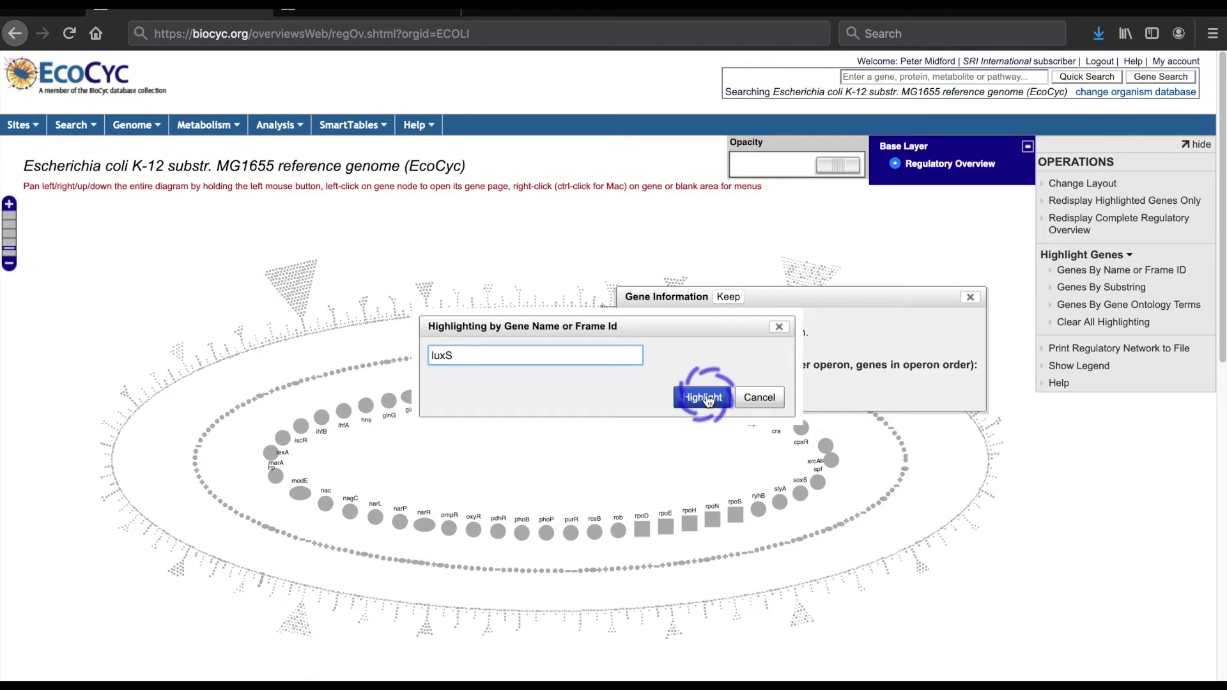
{"action": "left_click", "coordinate": [974, 287]}
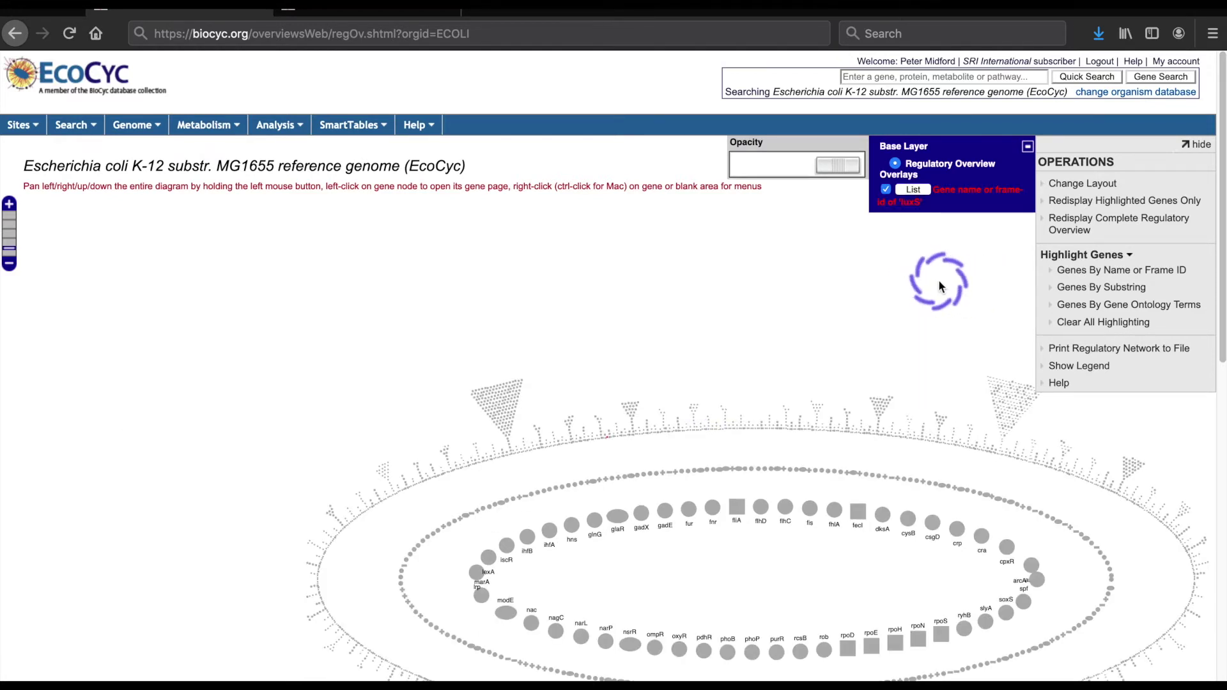
{"action": "left_click_drag", "start_coordinate": [353, 342], "coordinate": [328, 329]}
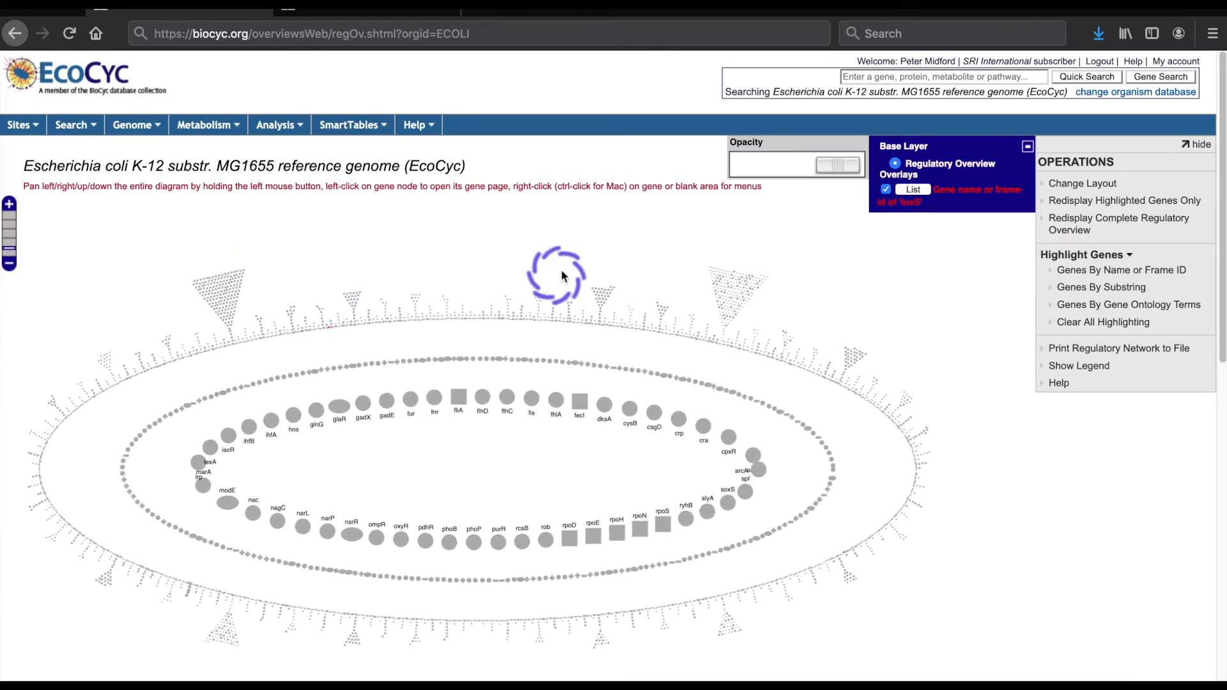
{"action": "scroll", "coordinate": [492, 259], "scroll_direction": "up", "scroll_amount": 1}
{"action": "scroll", "coordinate": [492, 258], "scroll_direction": "up", "scroll_amount": 2}
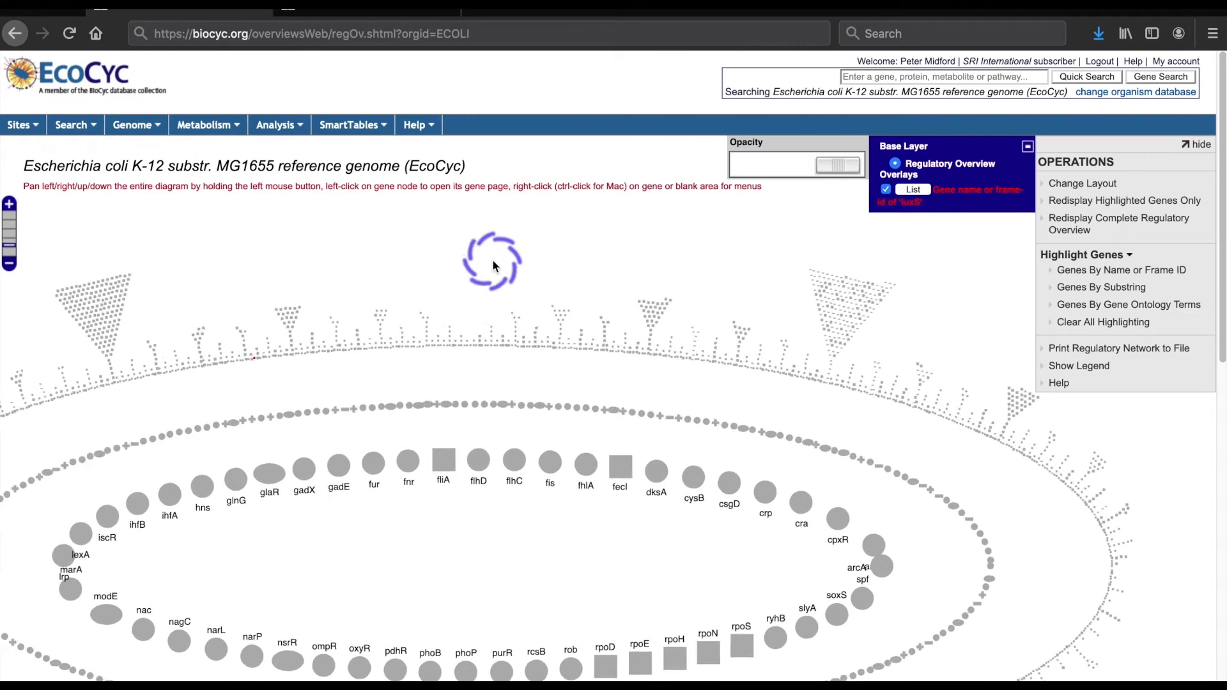
{"action": "left_click_drag", "start_coordinate": [226, 271], "coordinate": [411, 259]}
{"action": "scroll", "coordinate": [410, 260], "scroll_direction": "up", "scroll_amount": 1}
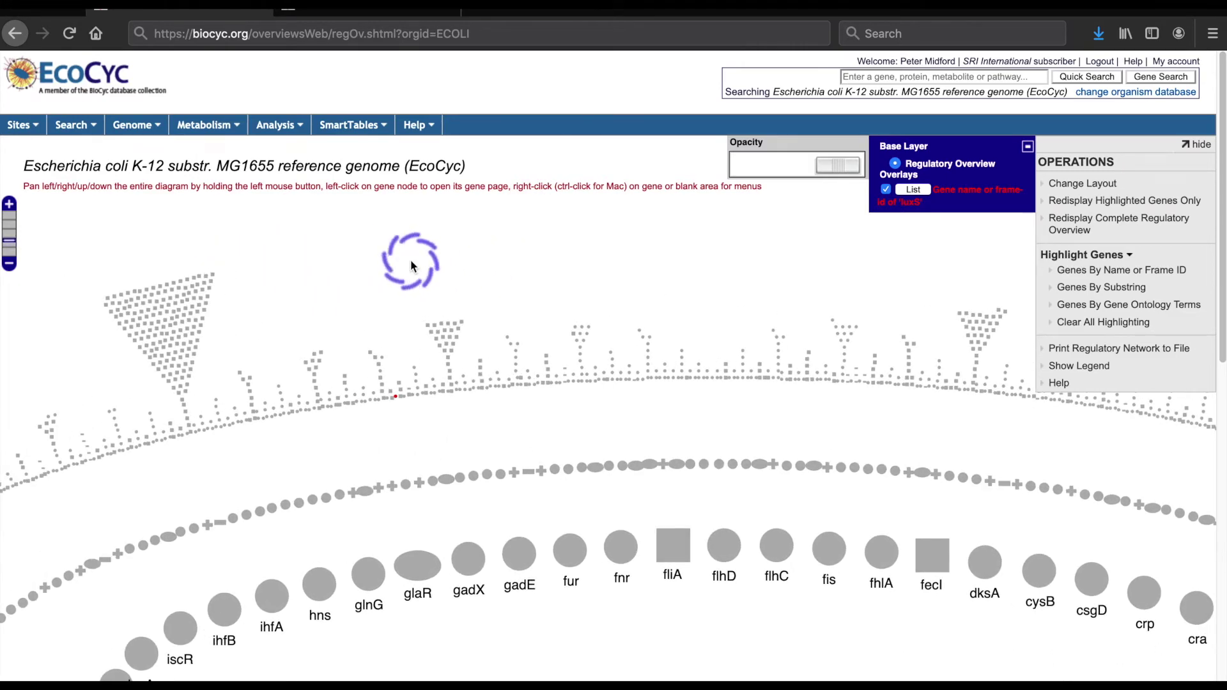
{"action": "scroll", "coordinate": [410, 259], "scroll_direction": "up", "scroll_amount": 1}
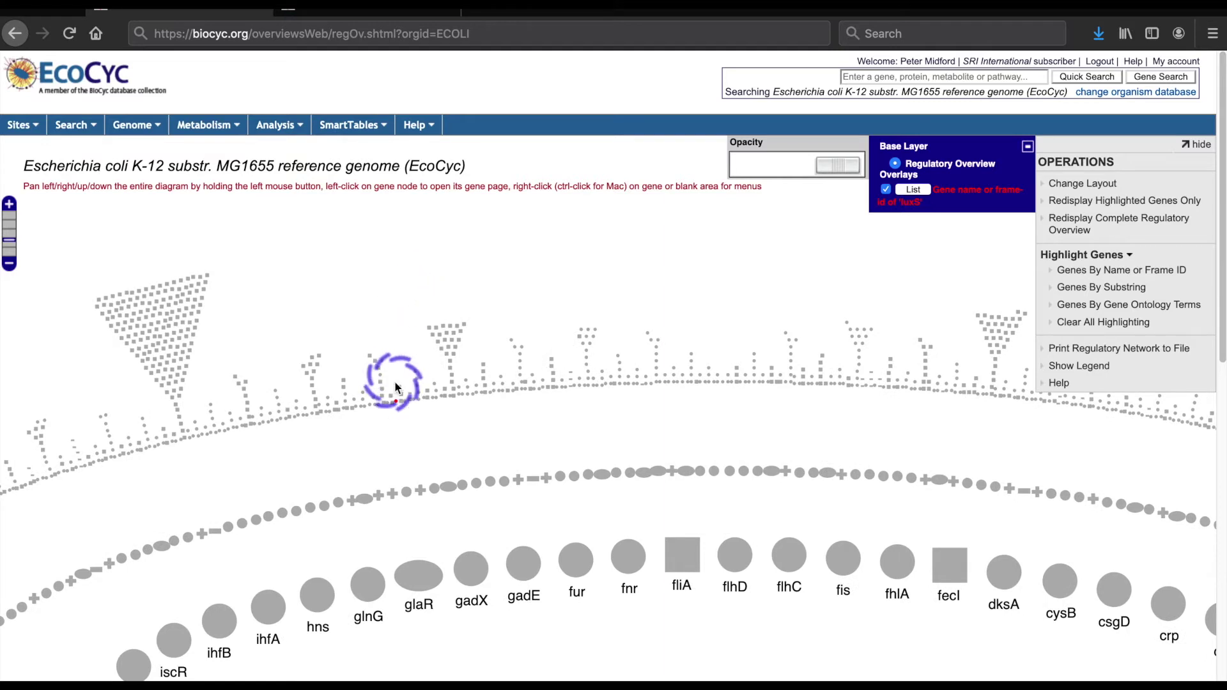
{"action": "right_click", "coordinate": [396, 401]}
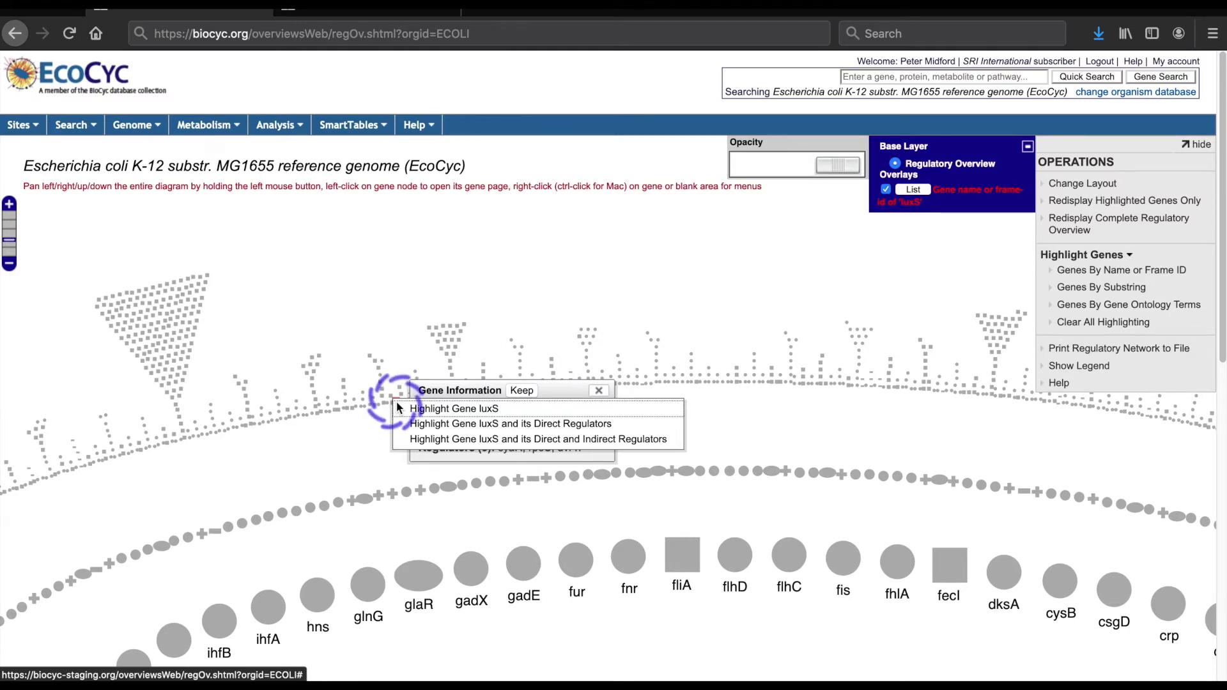
Step: Overlay luxS with all its direct and indirect regulators, shown as purple arrows
{"action": "left_click", "coordinate": [432, 439]}
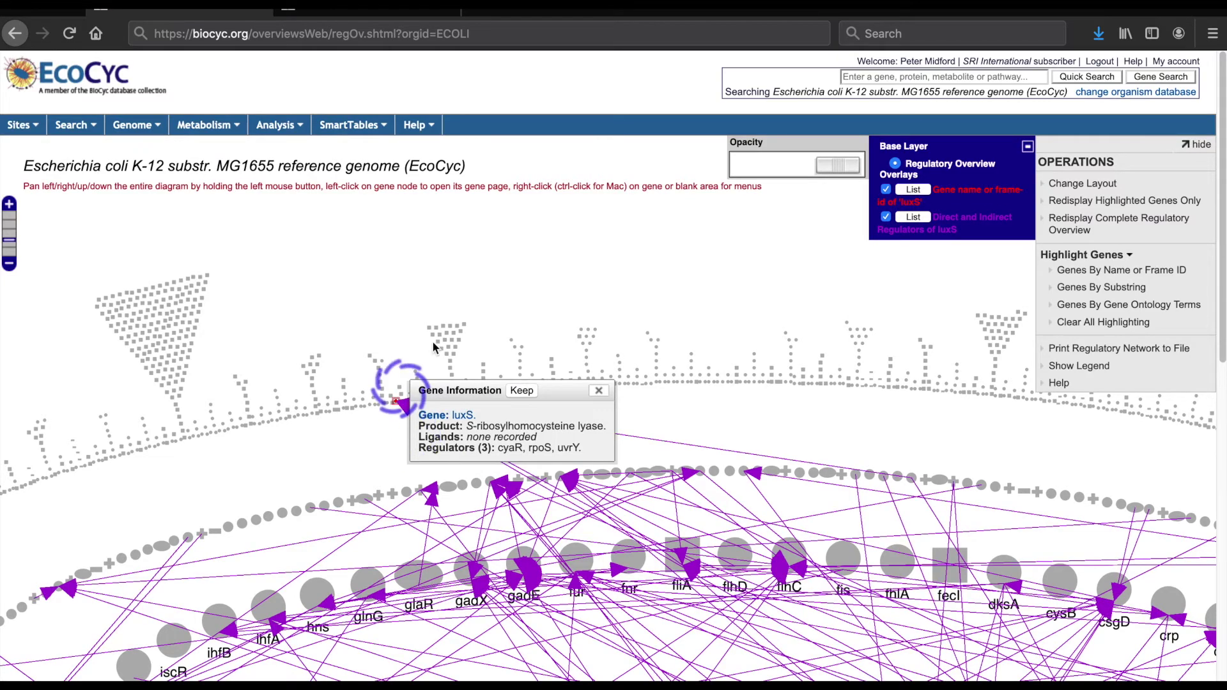
{"action": "scroll", "coordinate": [525, 300], "scroll_direction": "down", "scroll_amount": 5}
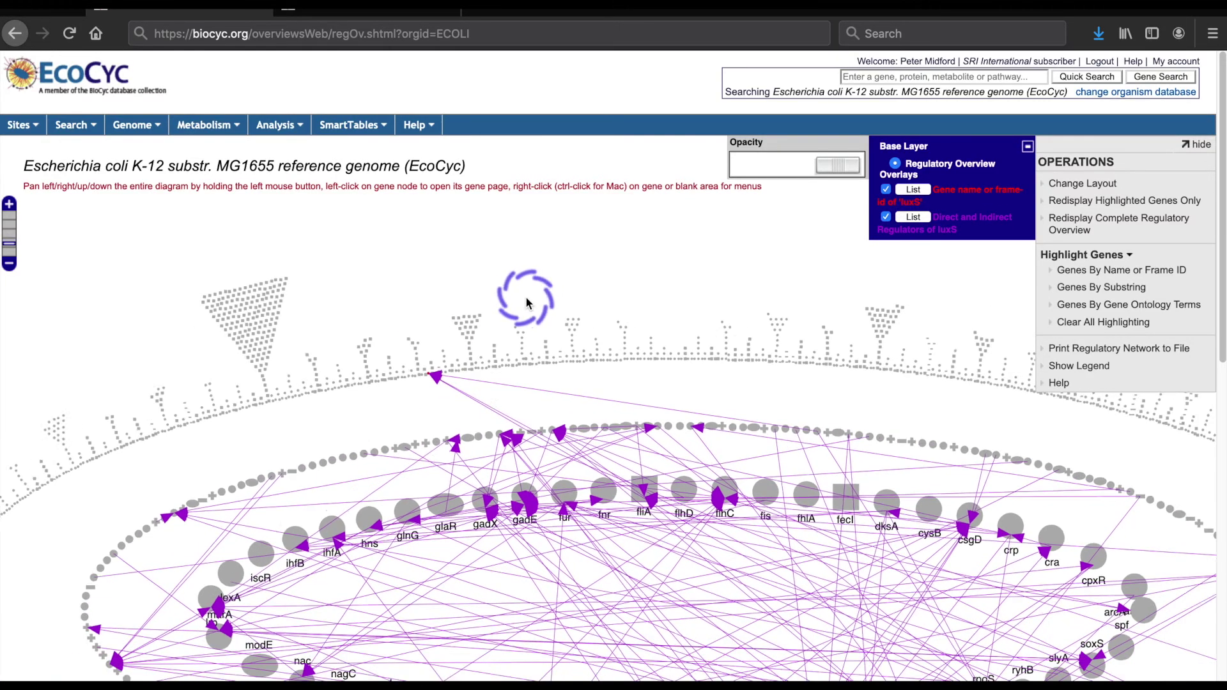
{"action": "scroll", "coordinate": [505, 275], "scroll_direction": "down", "scroll_amount": 3}
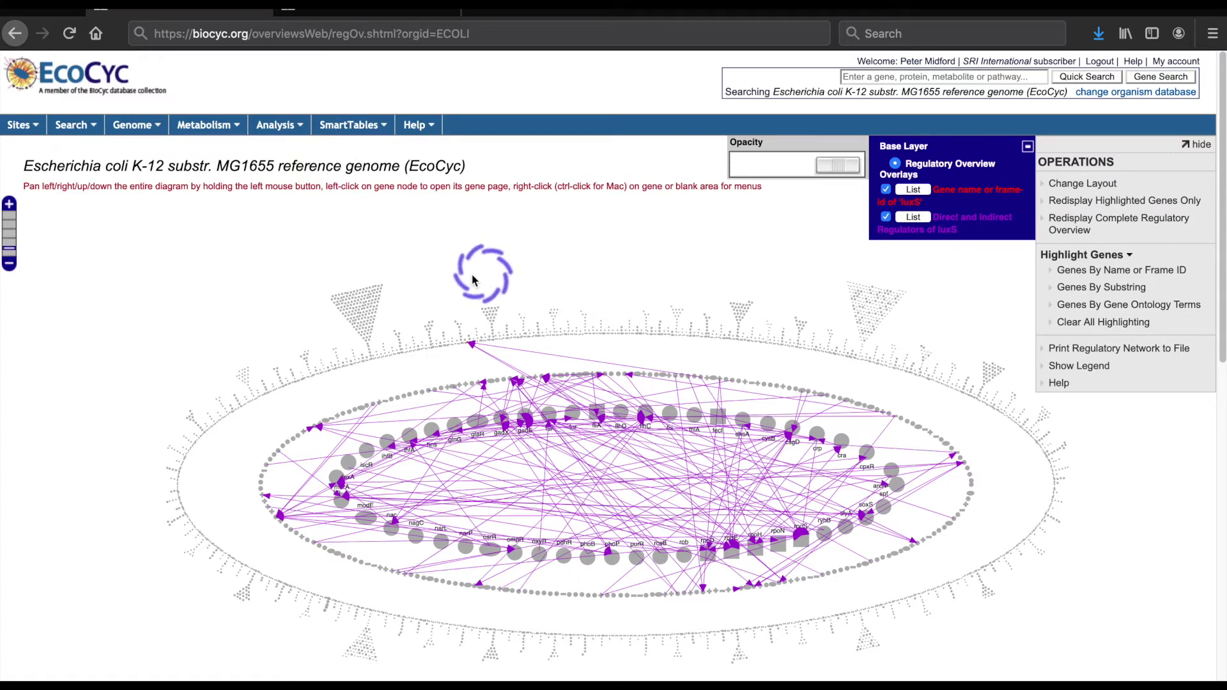
{"action": "scroll", "coordinate": [471, 348], "scroll_direction": "up", "scroll_amount": 2}
{"action": "scroll", "coordinate": [470, 345], "scroll_direction": "up", "scroll_amount": 2}
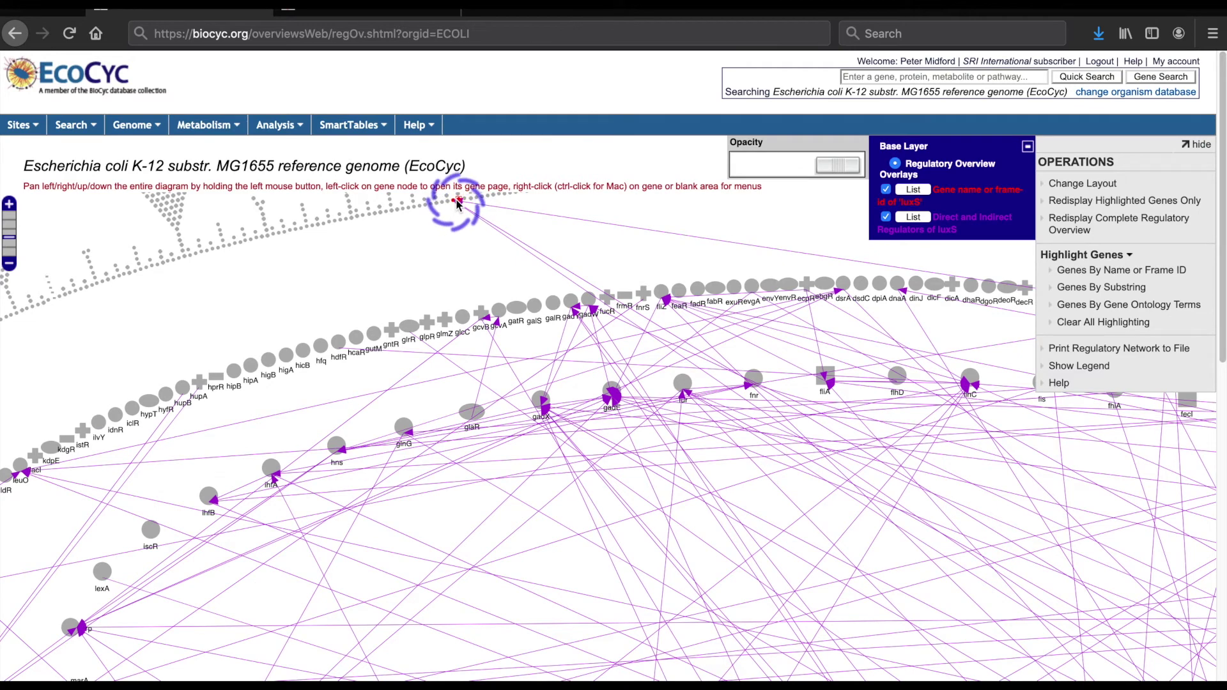
Step: Add a third overlay highlighting luxS's direct regulators with orange edges
{"action": "right_click", "coordinate": [455, 207]}
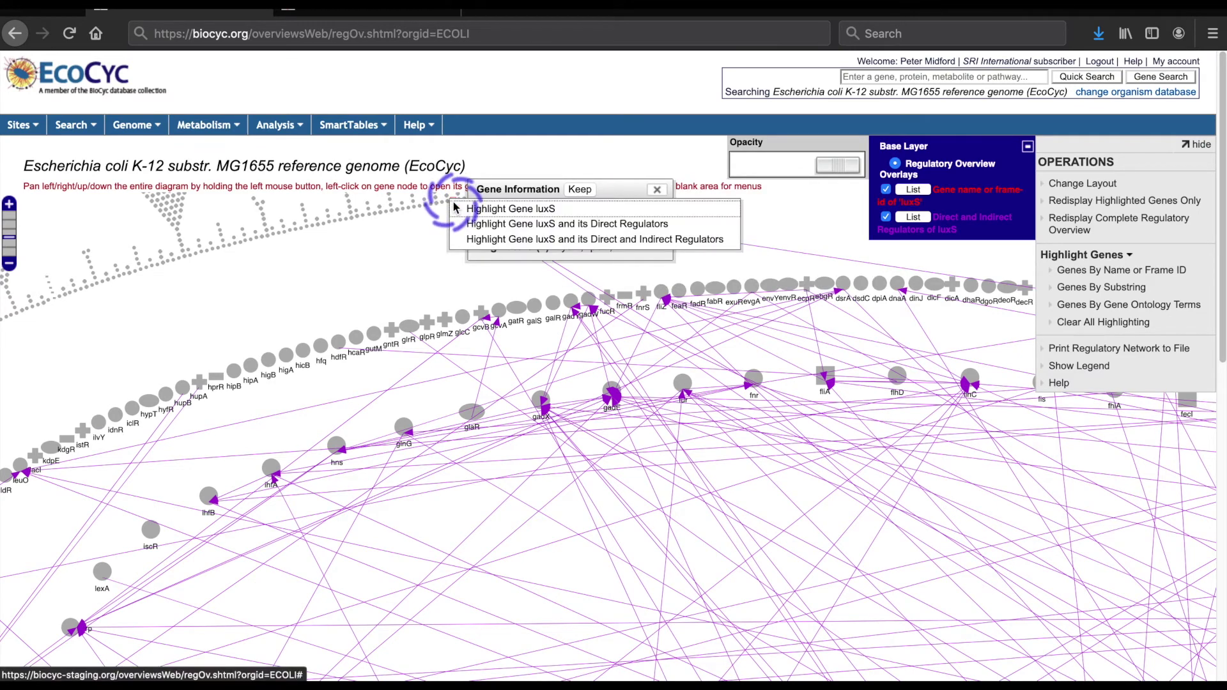
{"action": "left_click", "coordinate": [491, 230]}
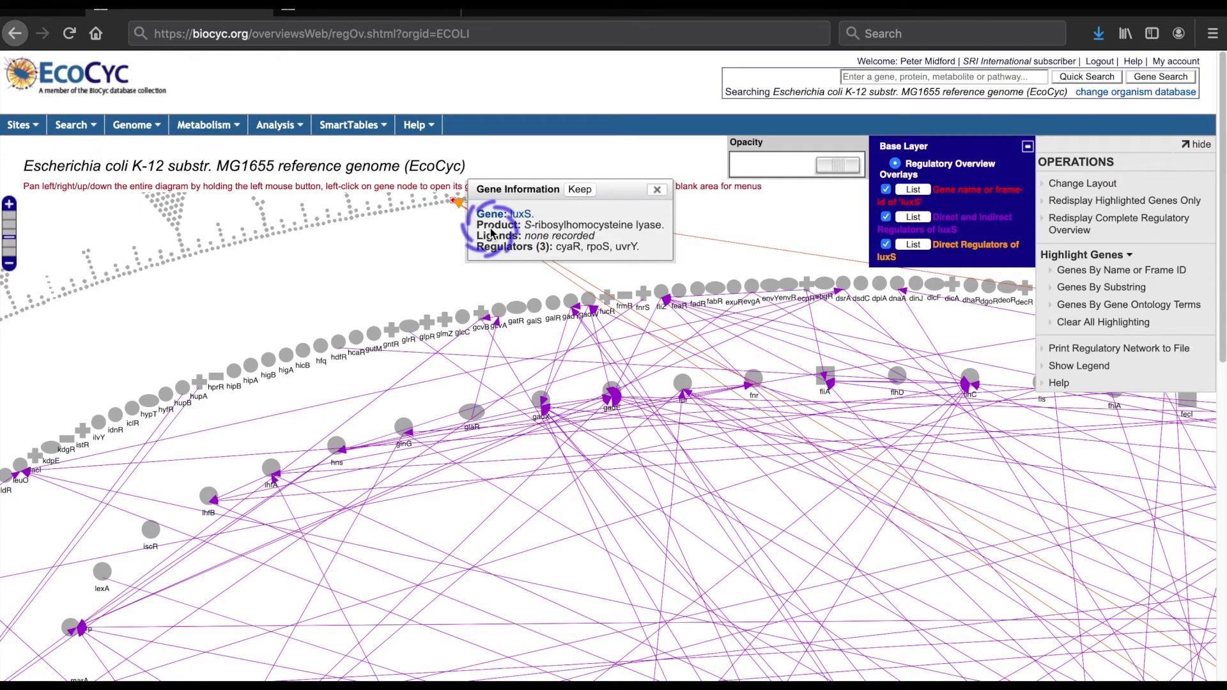
{"action": "left_click", "coordinate": [370, 288]}
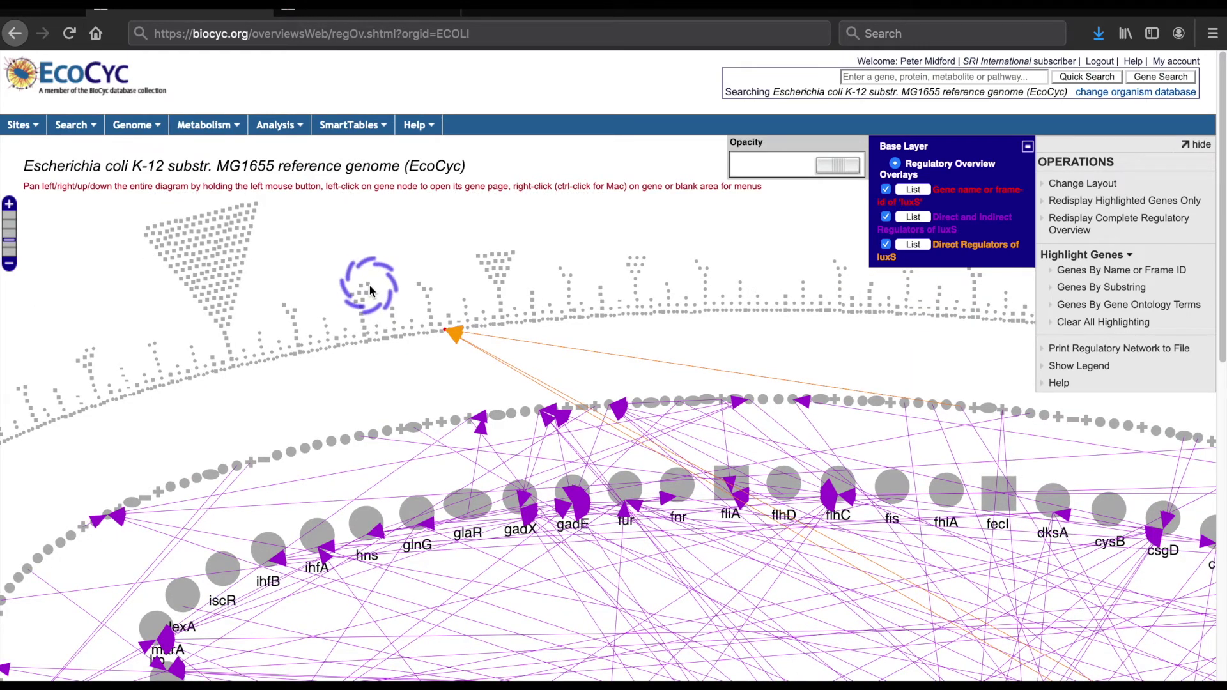
{"action": "mouse_move", "coordinate": [369, 286]}
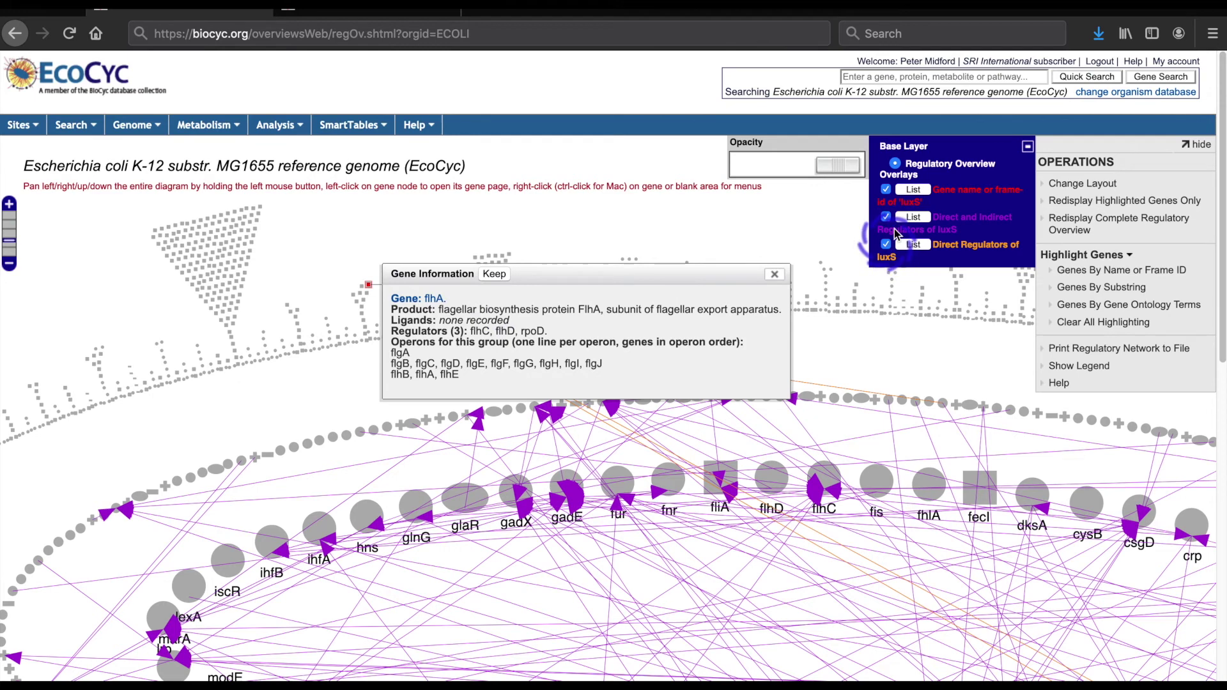
{"action": "left_click", "coordinate": [886, 218]}
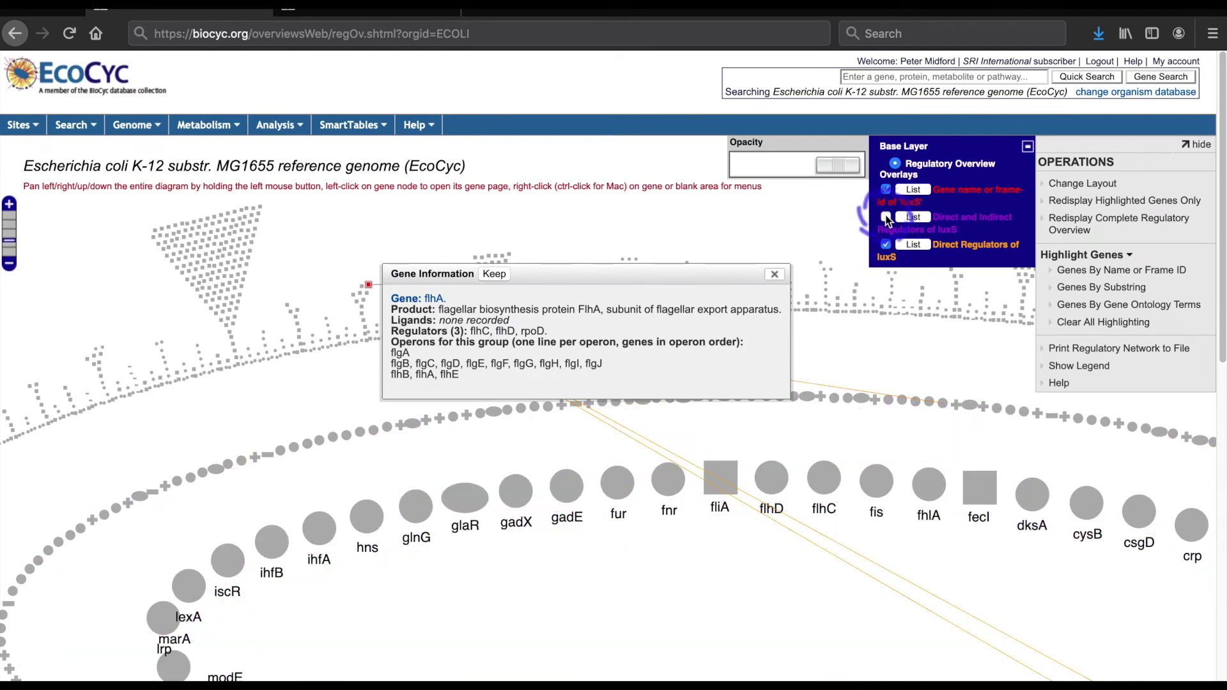
{"action": "left_click", "coordinate": [885, 218]}
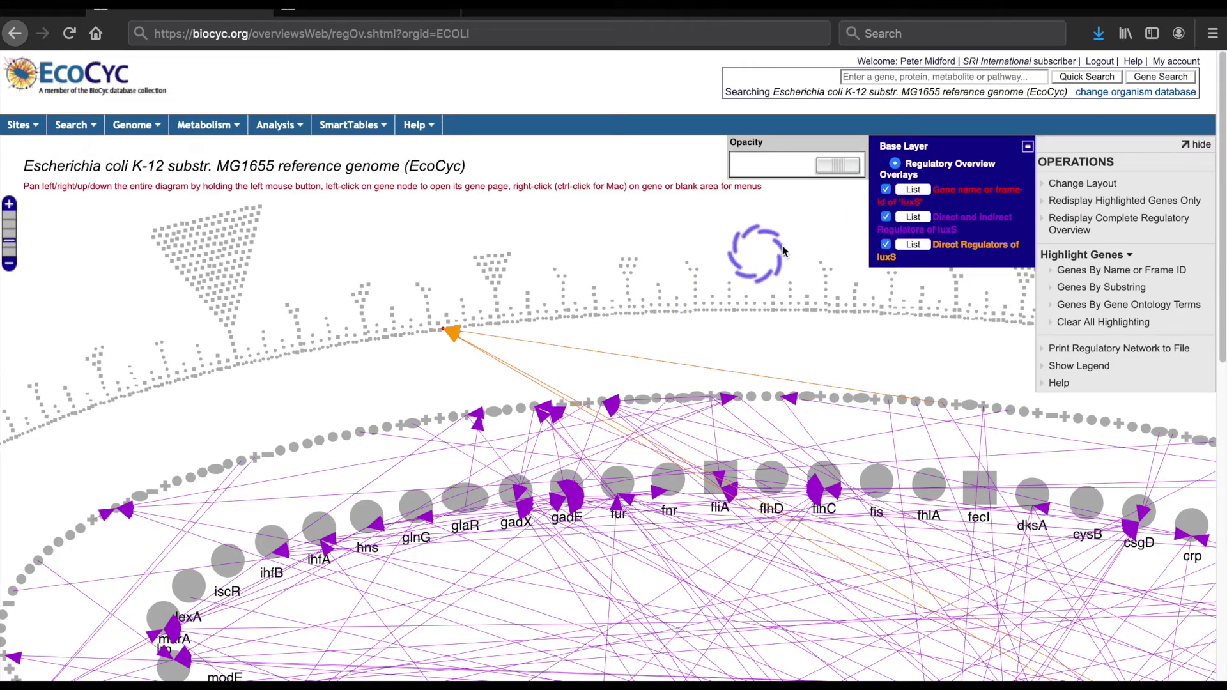
{"action": "scroll", "coordinate": [748, 230], "scroll_direction": "down", "scroll_amount": 2}
{"action": "scroll", "coordinate": [747, 230], "scroll_direction": "down", "scroll_amount": 3}
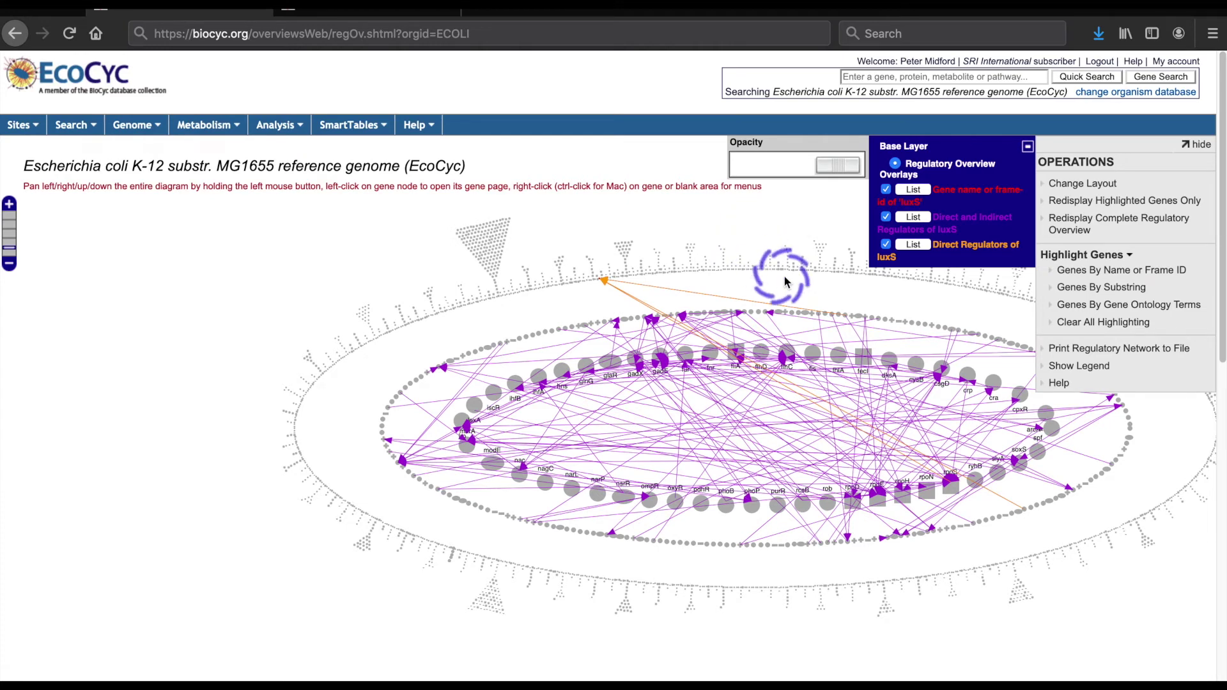
Step: Redisplay only the highlighted genes, arranged top to bottom with luxS at the bottom
{"action": "left_click", "coordinate": [1140, 200]}
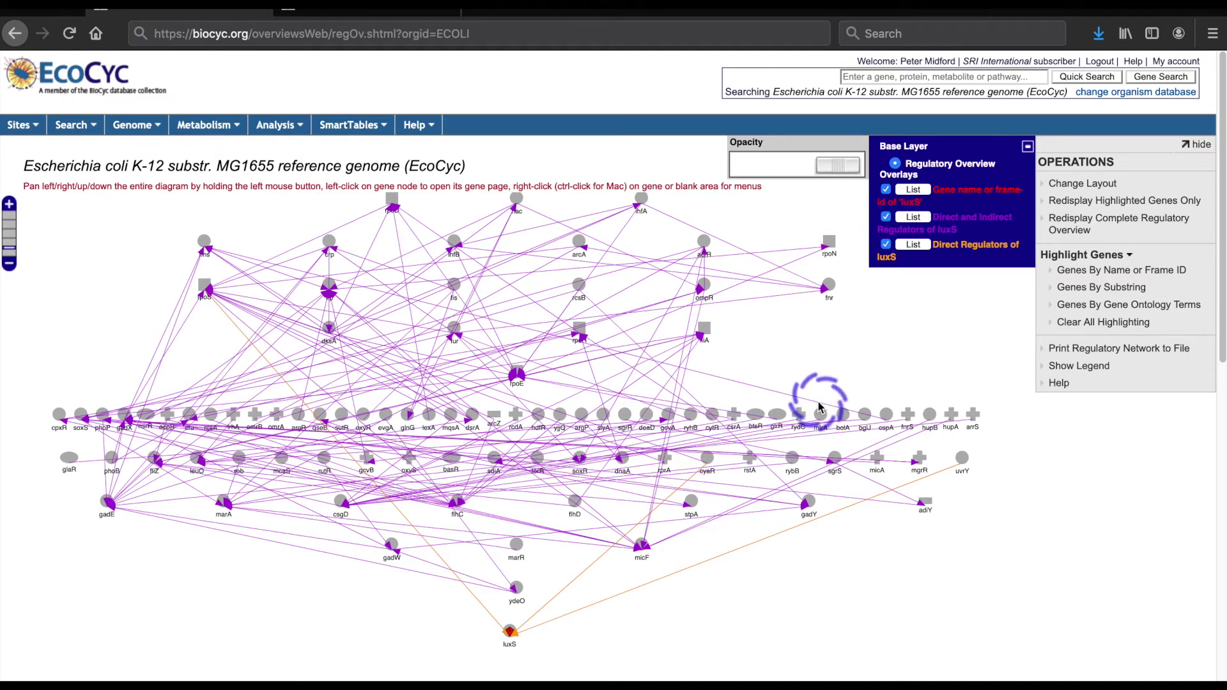
{"action": "mouse_move", "coordinate": [515, 639]}
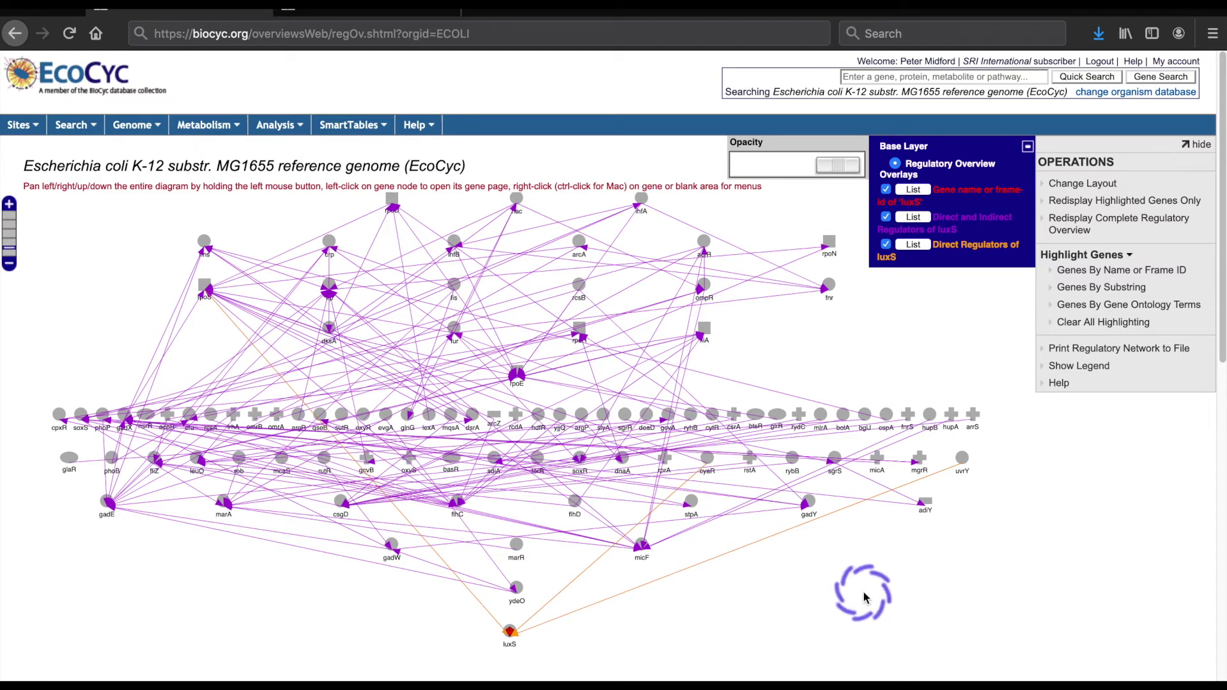
{"action": "left_click", "coordinate": [1091, 184]}
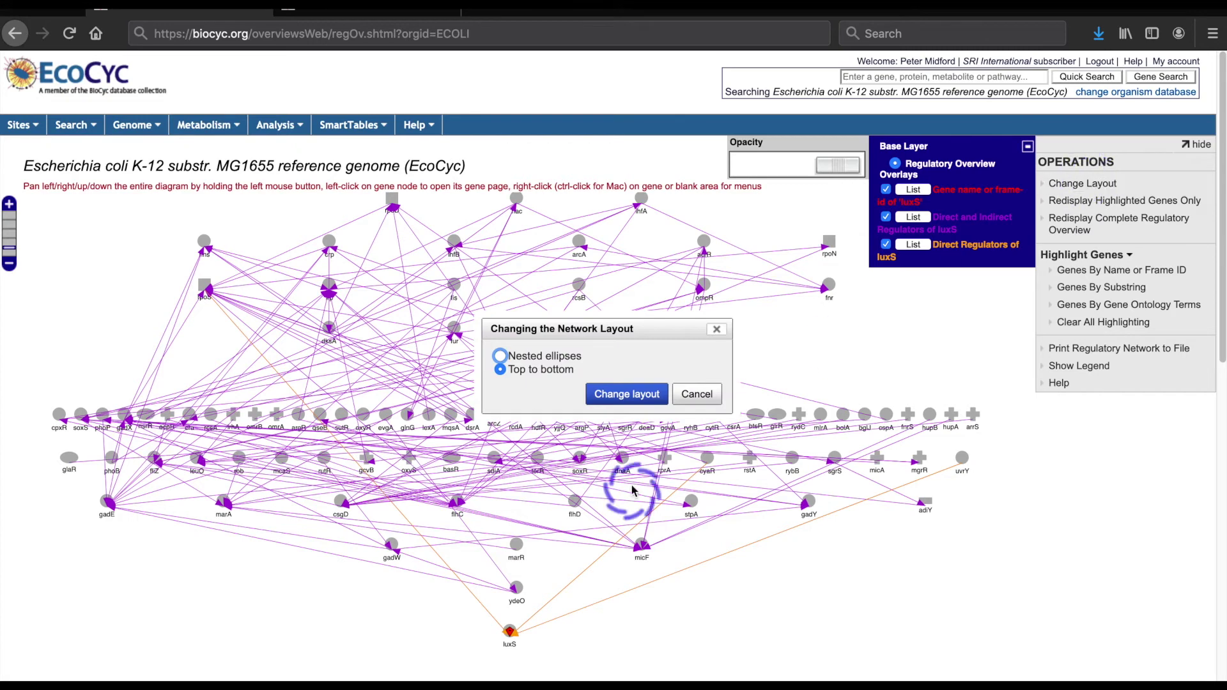
Step: Switch the reduced network to a nested ellipses layout and clear all highlighting
{"action": "left_click", "coordinate": [501, 356]}
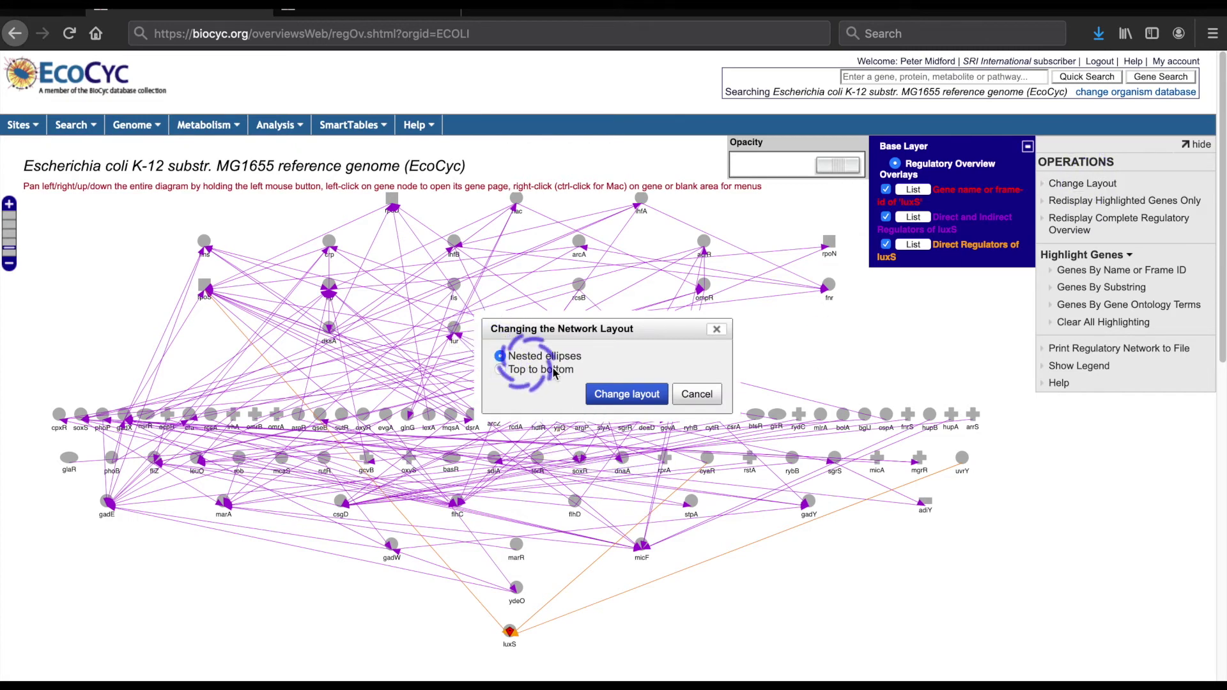
{"action": "left_click", "coordinate": [628, 393]}
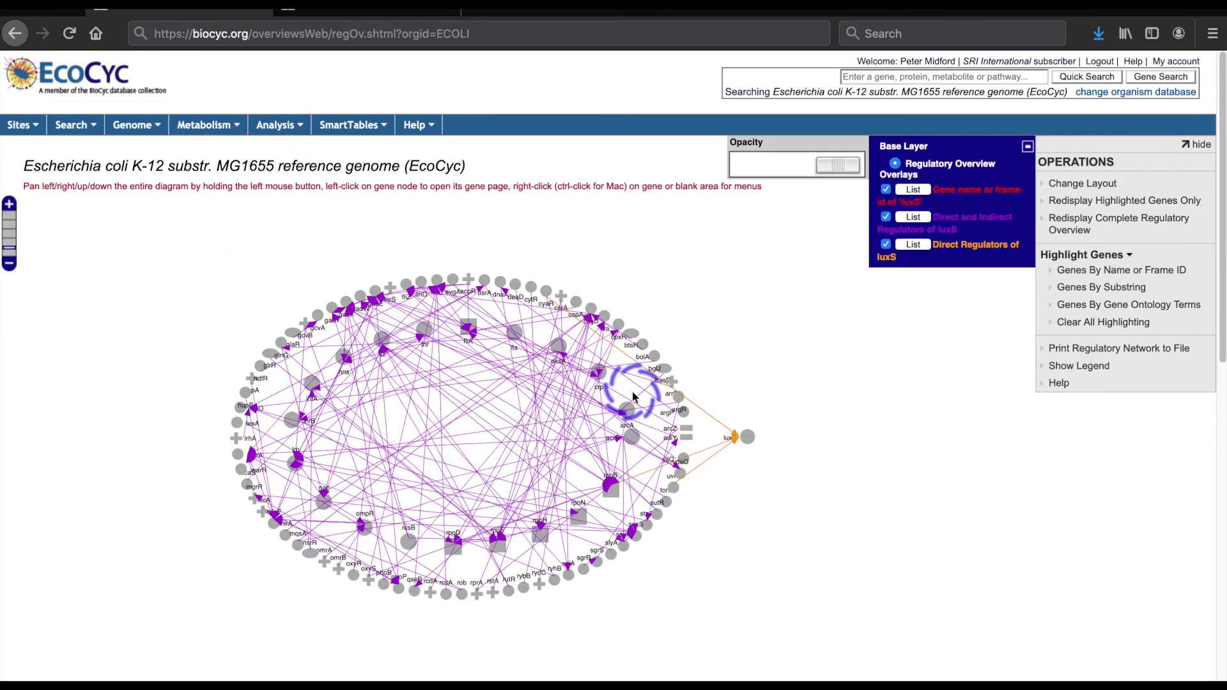
{"action": "left_click", "coordinate": [1086, 322]}
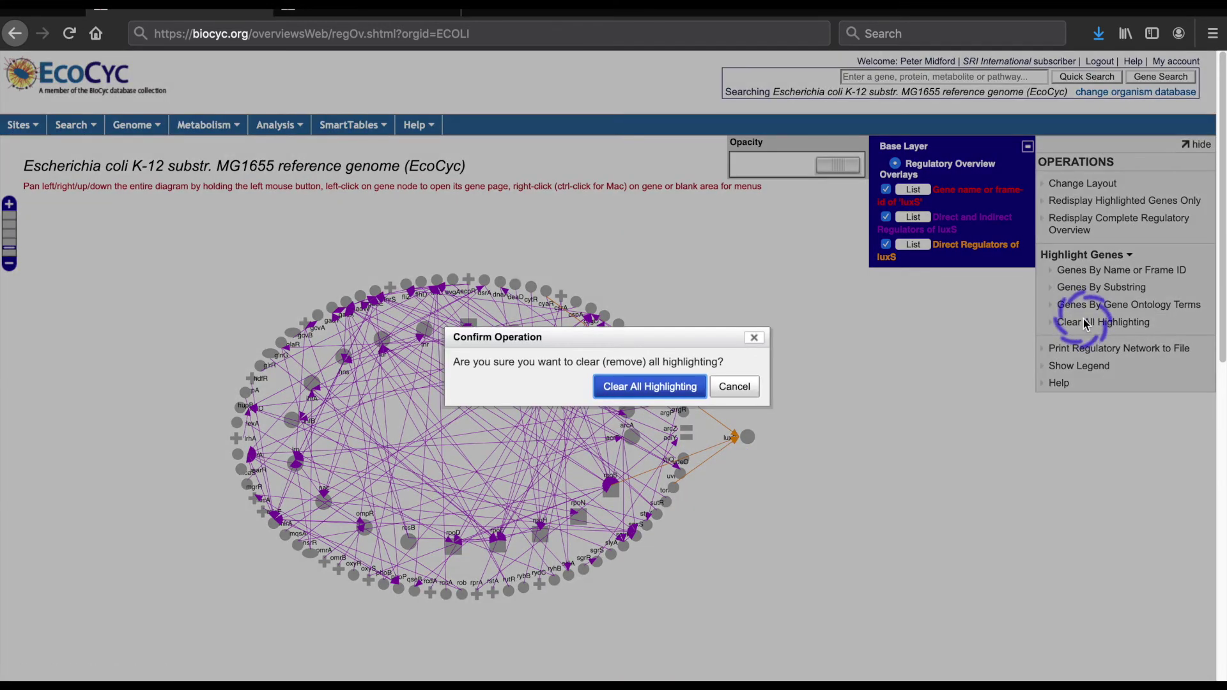
{"action": "left_click", "coordinate": [647, 387]}
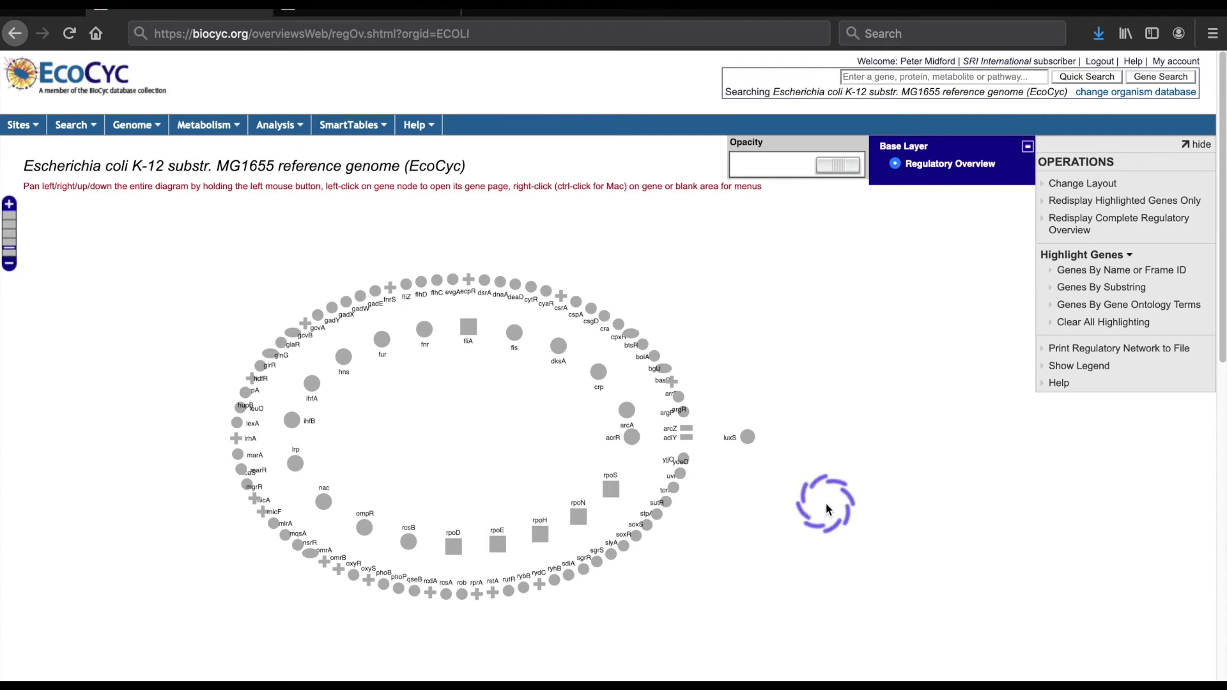
{"action": "left_click", "coordinate": [1110, 223]}
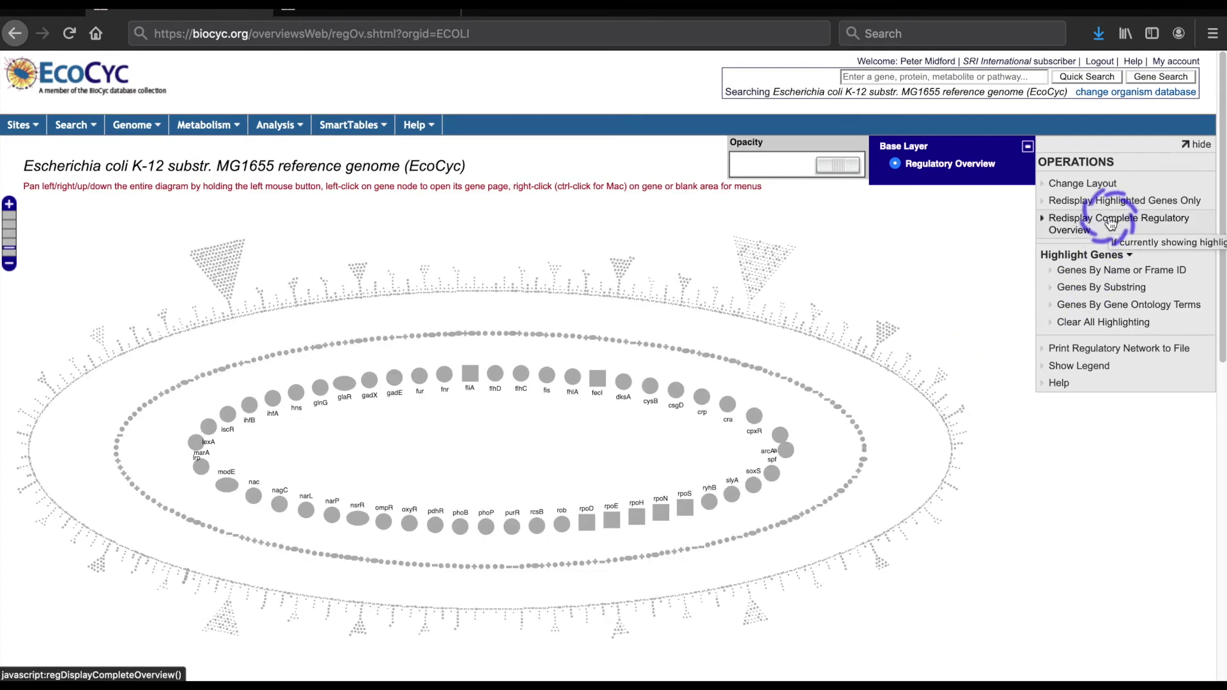
Step: Highlight genes with GO term lipid metabolic process (GO:0006629), under primary metabolic process
{"action": "left_click", "coordinate": [1090, 306]}
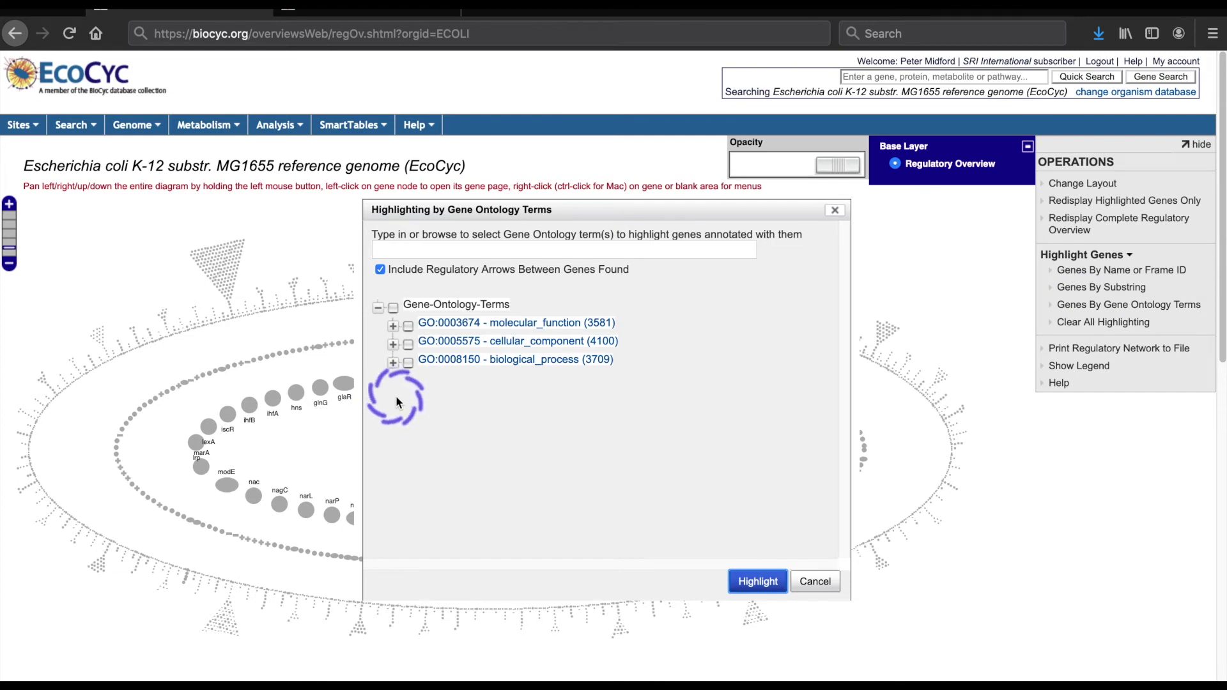
{"action": "left_click", "coordinate": [393, 363]}
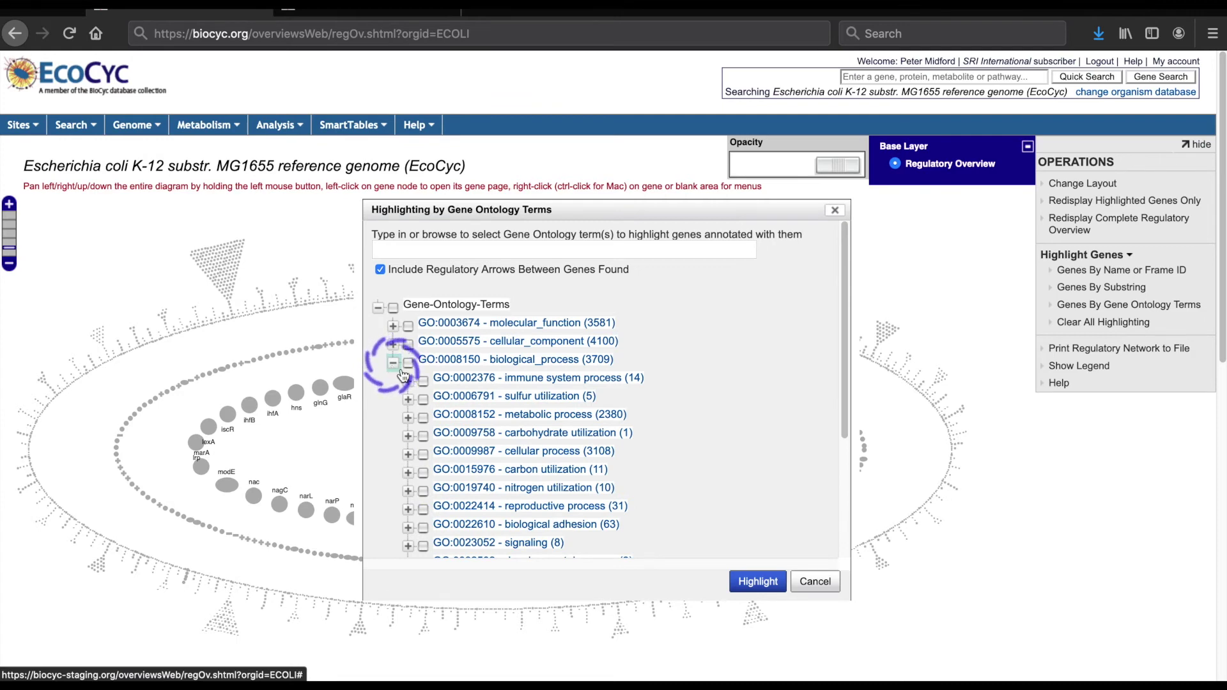
{"action": "left_click", "coordinate": [409, 417]}
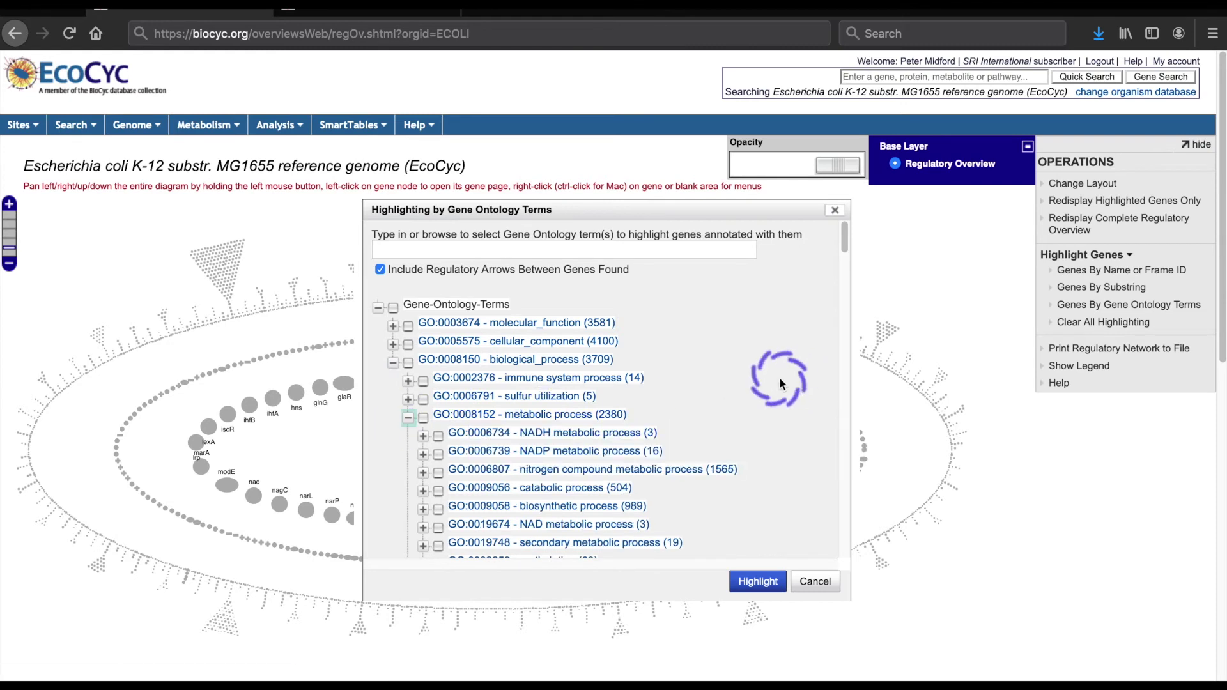
{"action": "scroll", "coordinate": [776, 378], "scroll_direction": "down", "scroll_amount": 2}
{"action": "scroll", "coordinate": [776, 377], "scroll_direction": "down", "scroll_amount": 2}
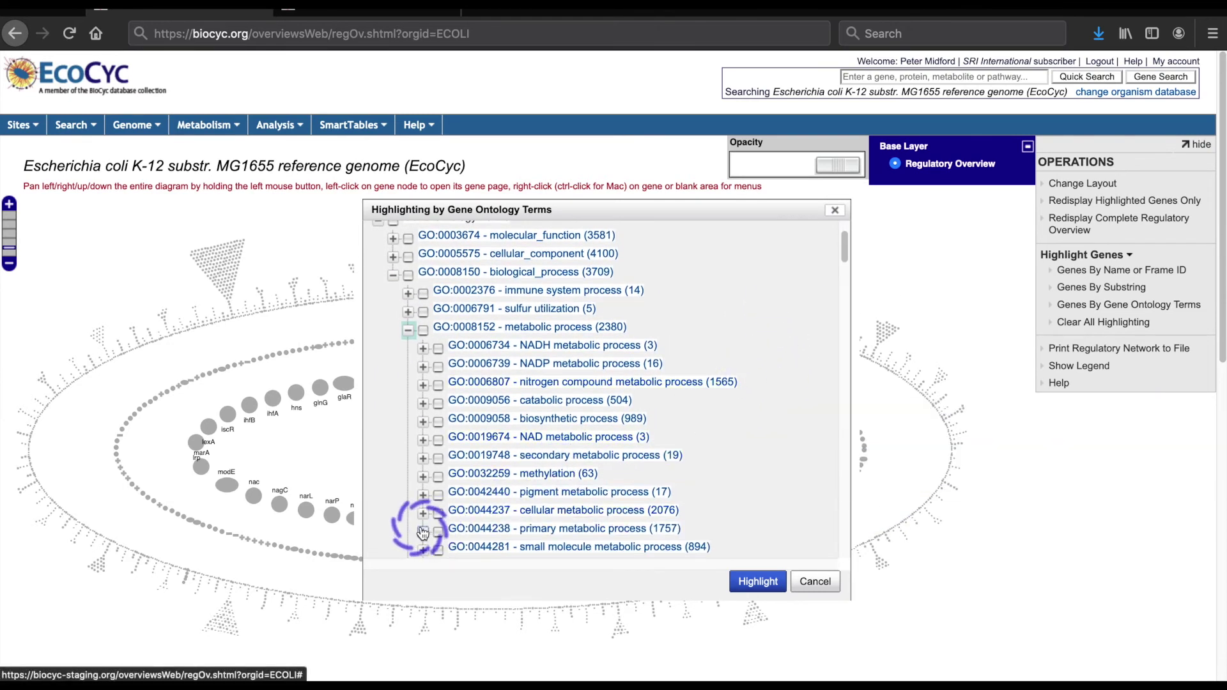
{"action": "left_click", "coordinate": [424, 531]}
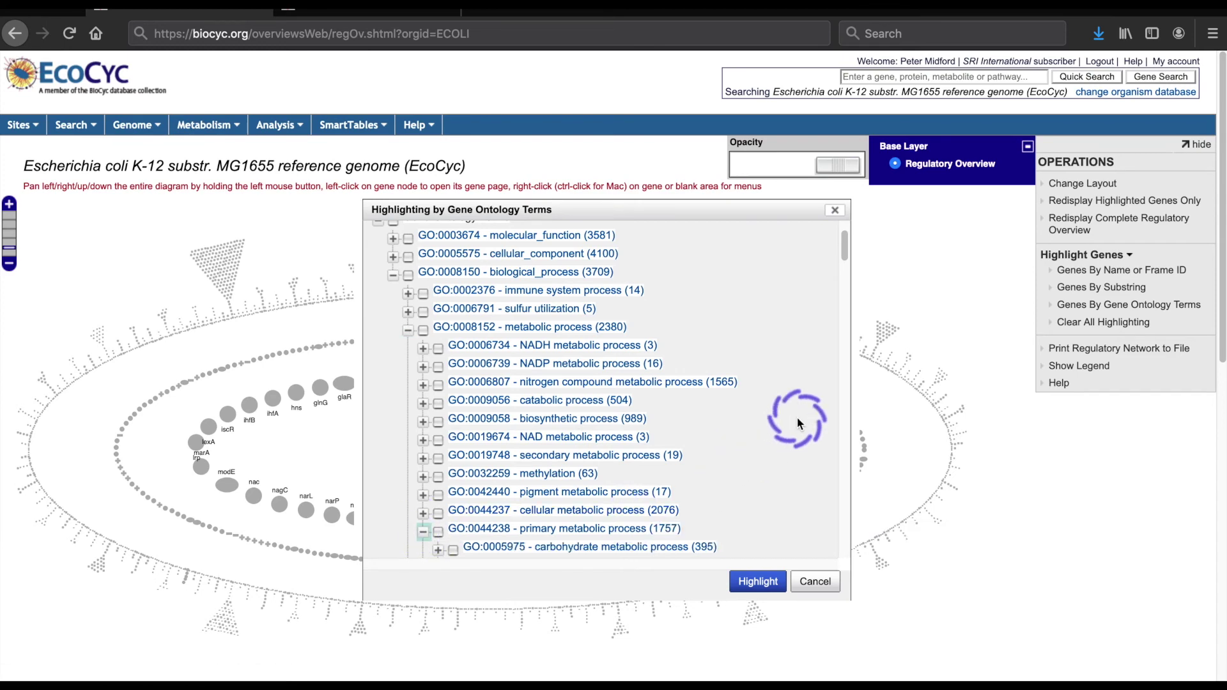
{"action": "scroll", "coordinate": [793, 419], "scroll_direction": "down", "scroll_amount": 6}
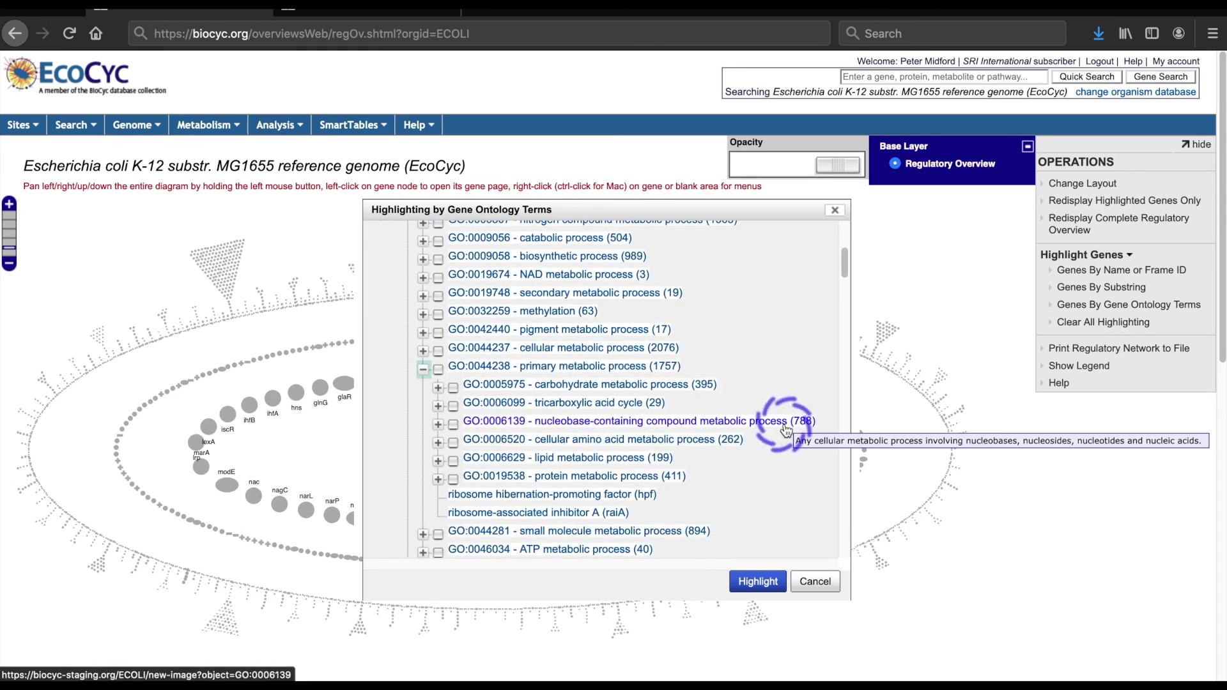
{"action": "left_click", "coordinate": [454, 461]}
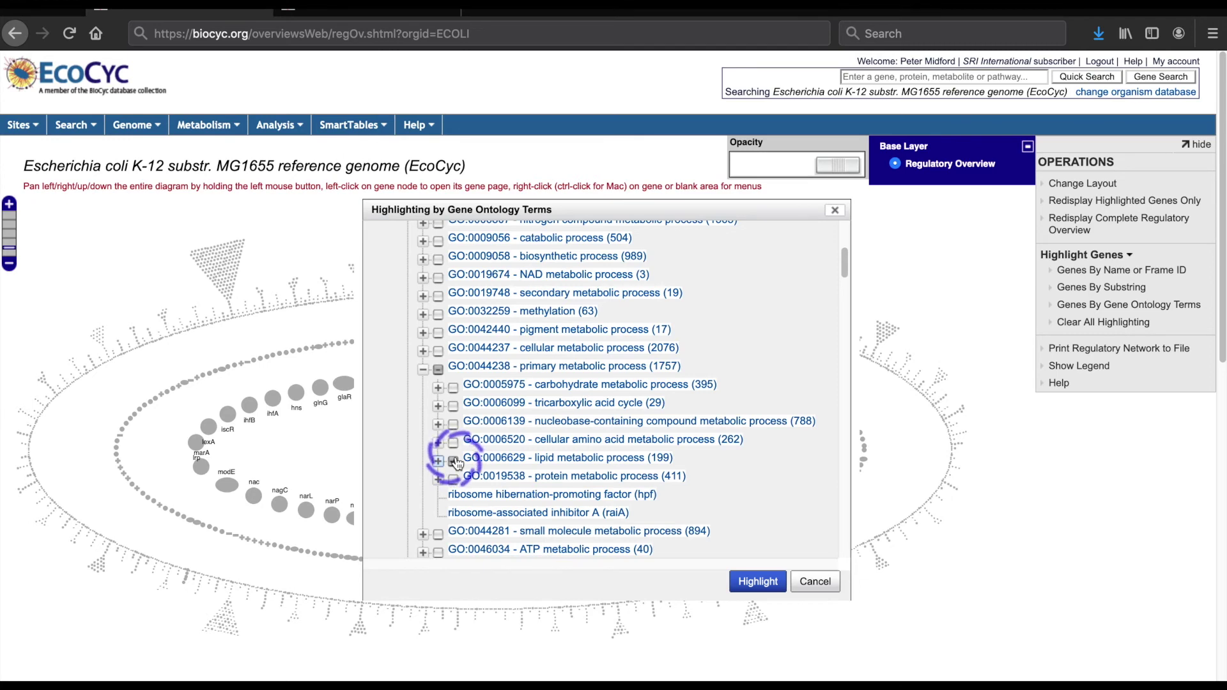
{"action": "left_click", "coordinate": [764, 583]}
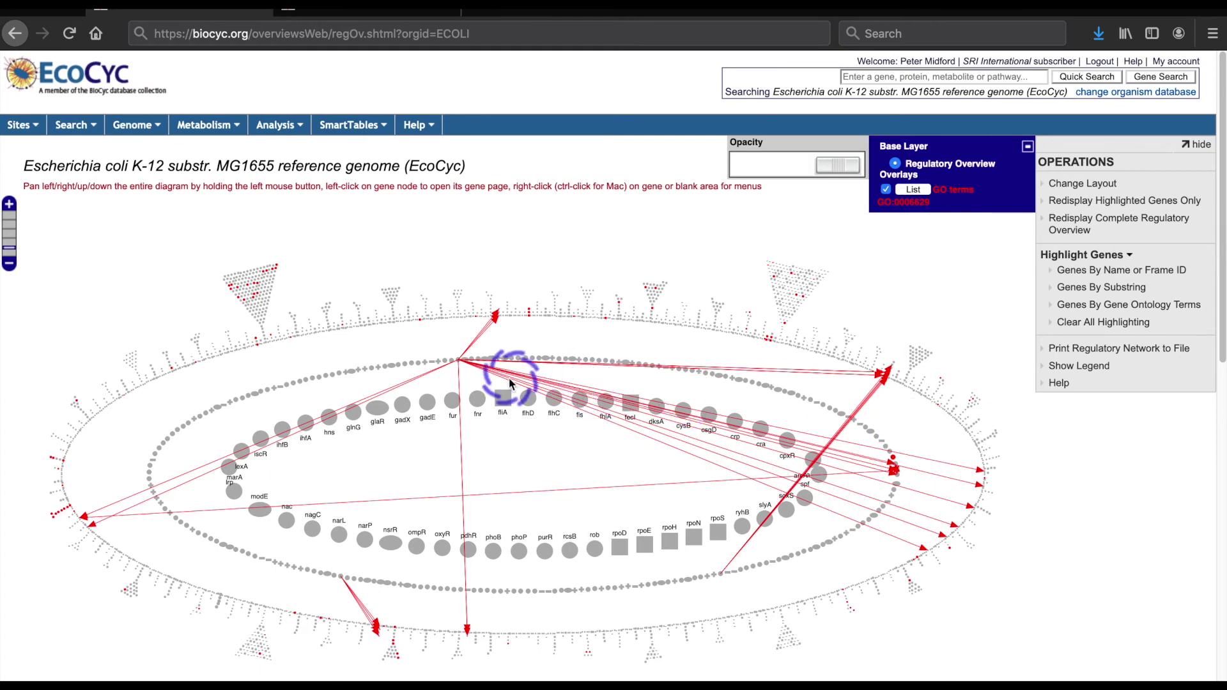
Step: Close the fadR popup and clear the red GO-term highlighting from the overview
{"action": "mouse_move", "coordinate": [458, 363]}
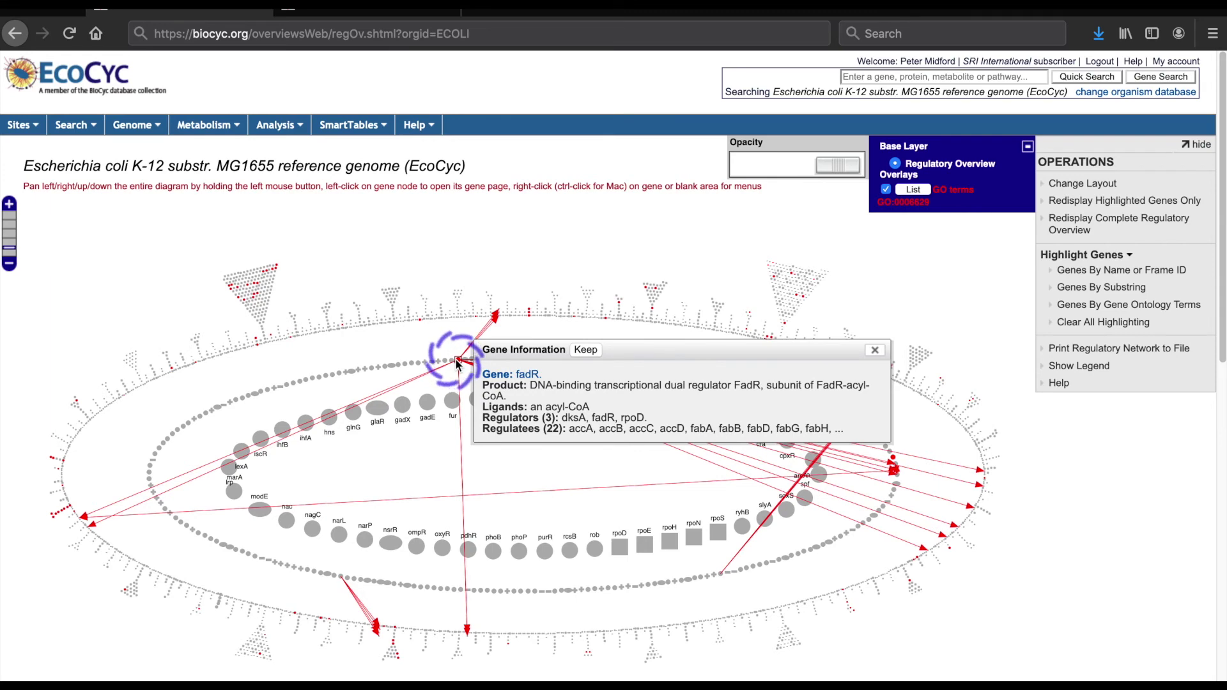
{"action": "left_click", "coordinate": [875, 350]}
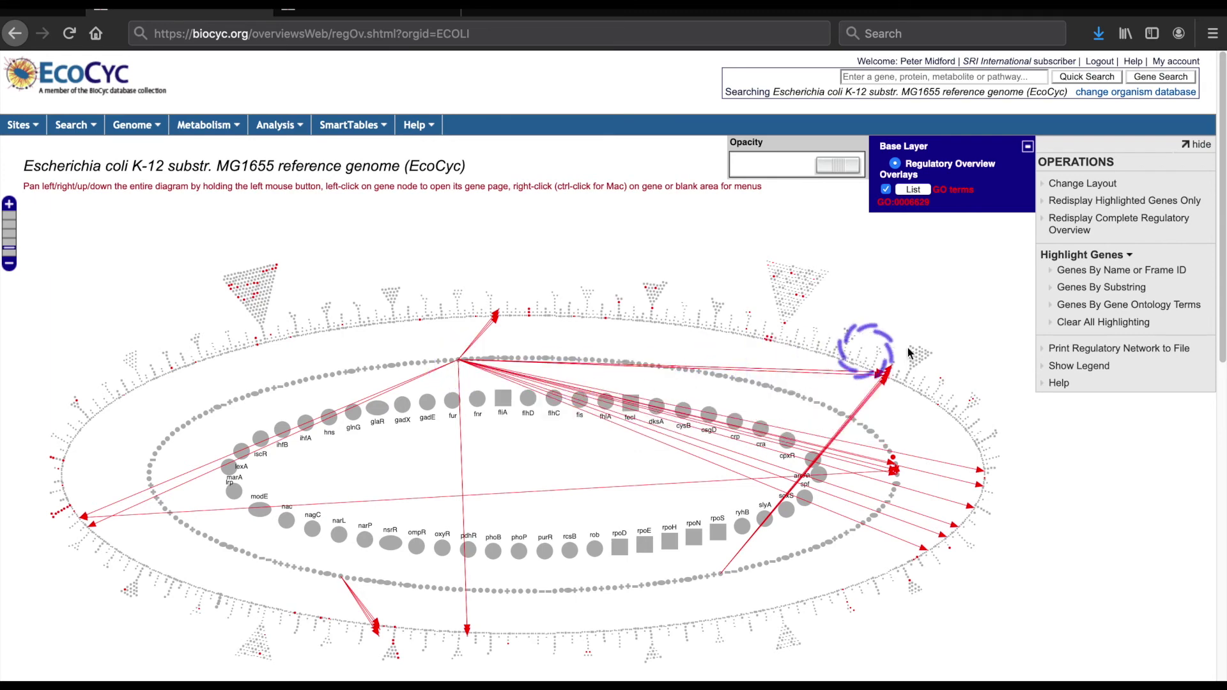
{"action": "left_click", "coordinate": [1078, 324]}
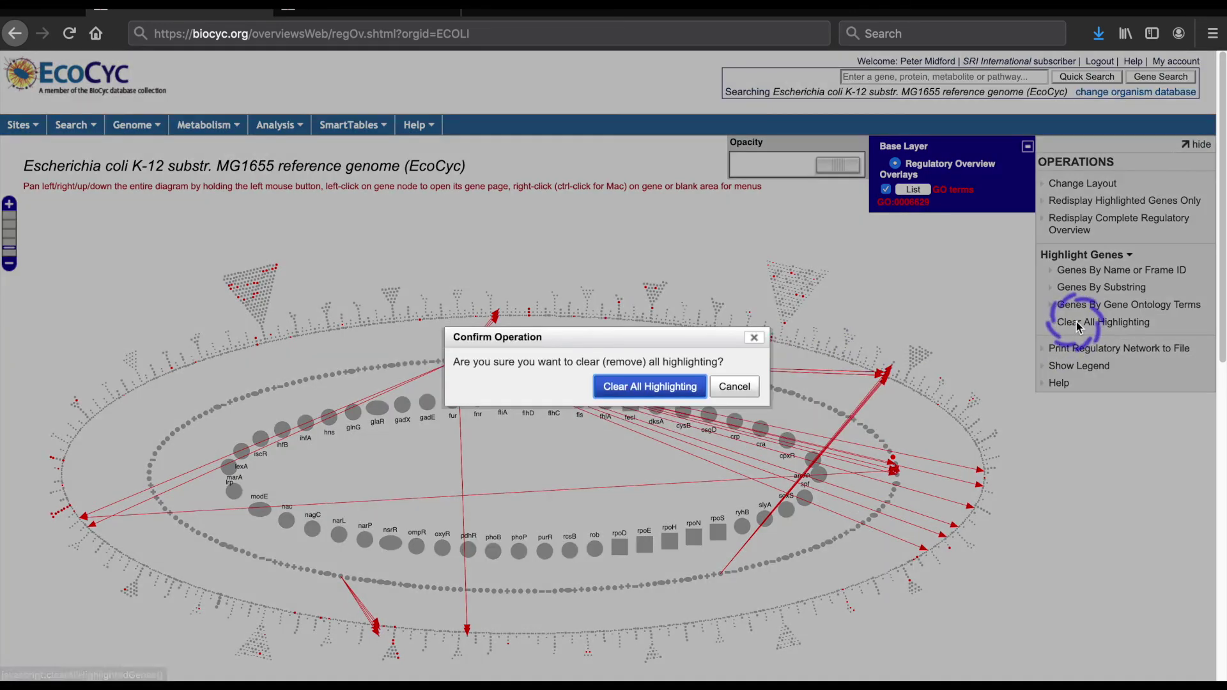
{"action": "left_click", "coordinate": [644, 386]}
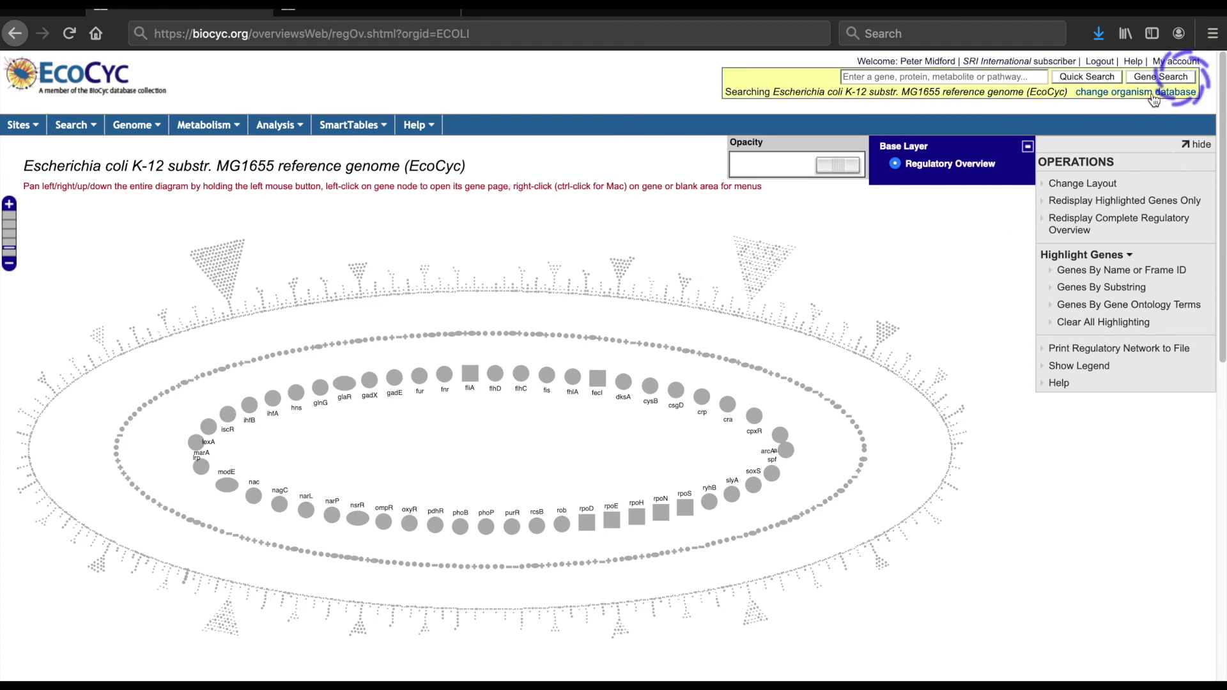
{"action": "left_click", "coordinate": [1129, 93]}
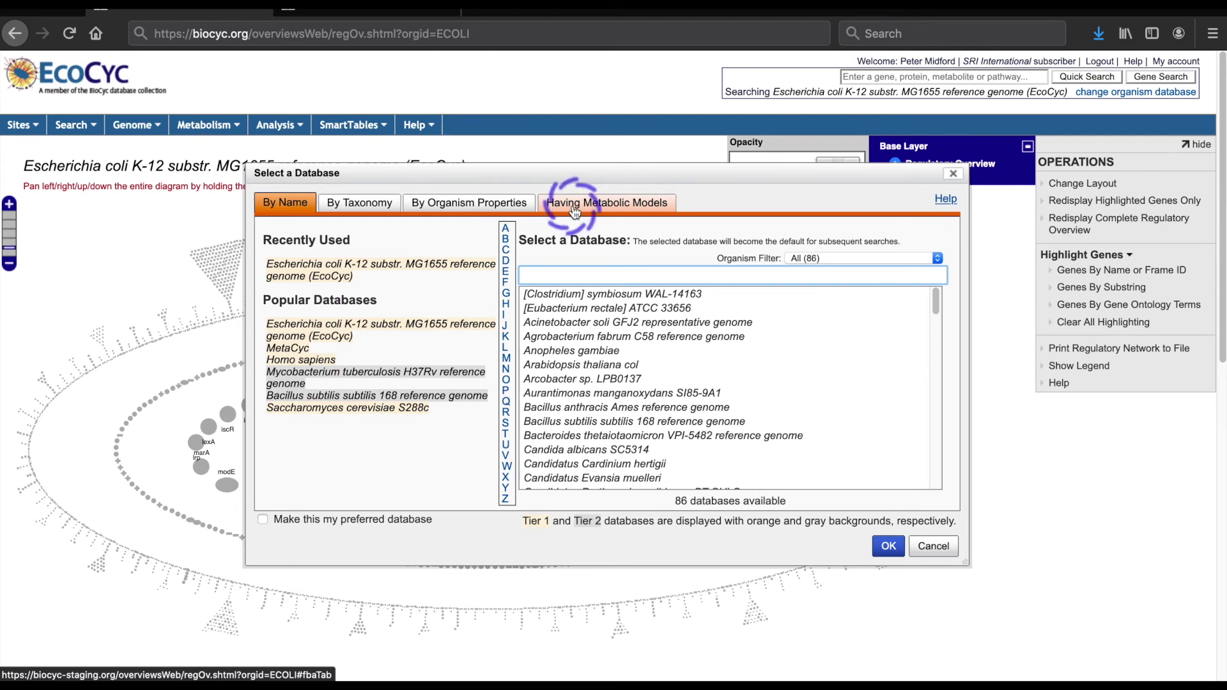
Step: Switch the database chooser to search organisms By Organism Properties and list the available properties
{"action": "left_click", "coordinate": [469, 208]}
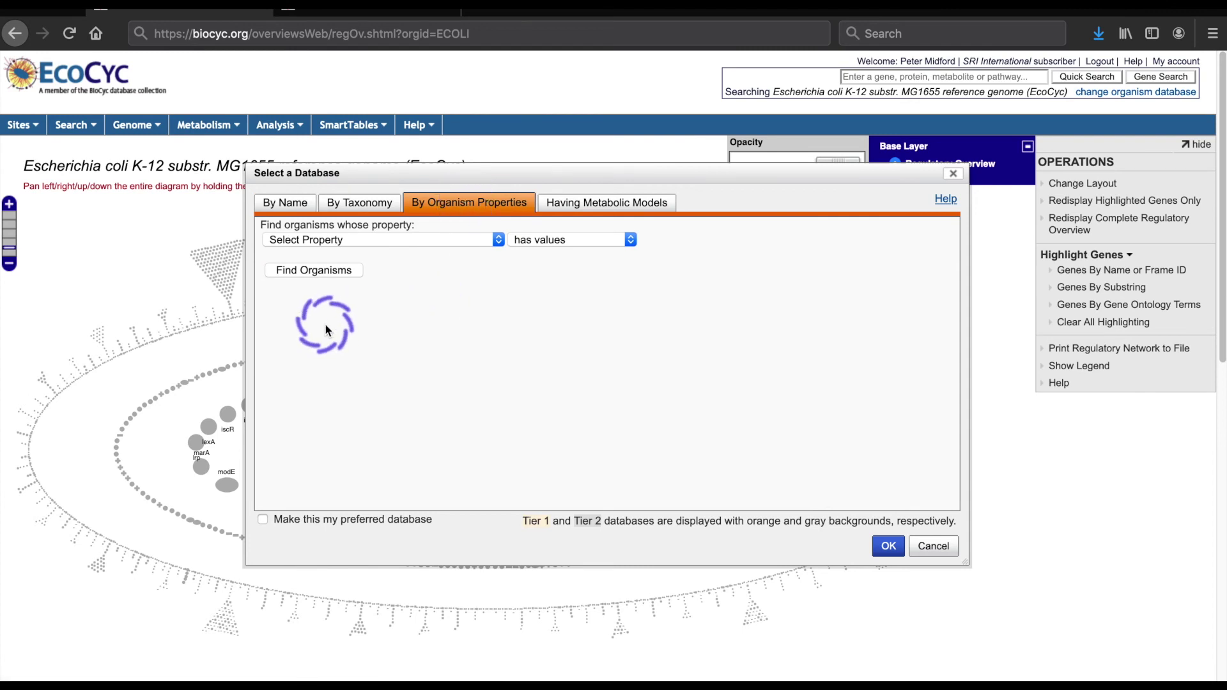
{"action": "left_click", "coordinate": [499, 239]}
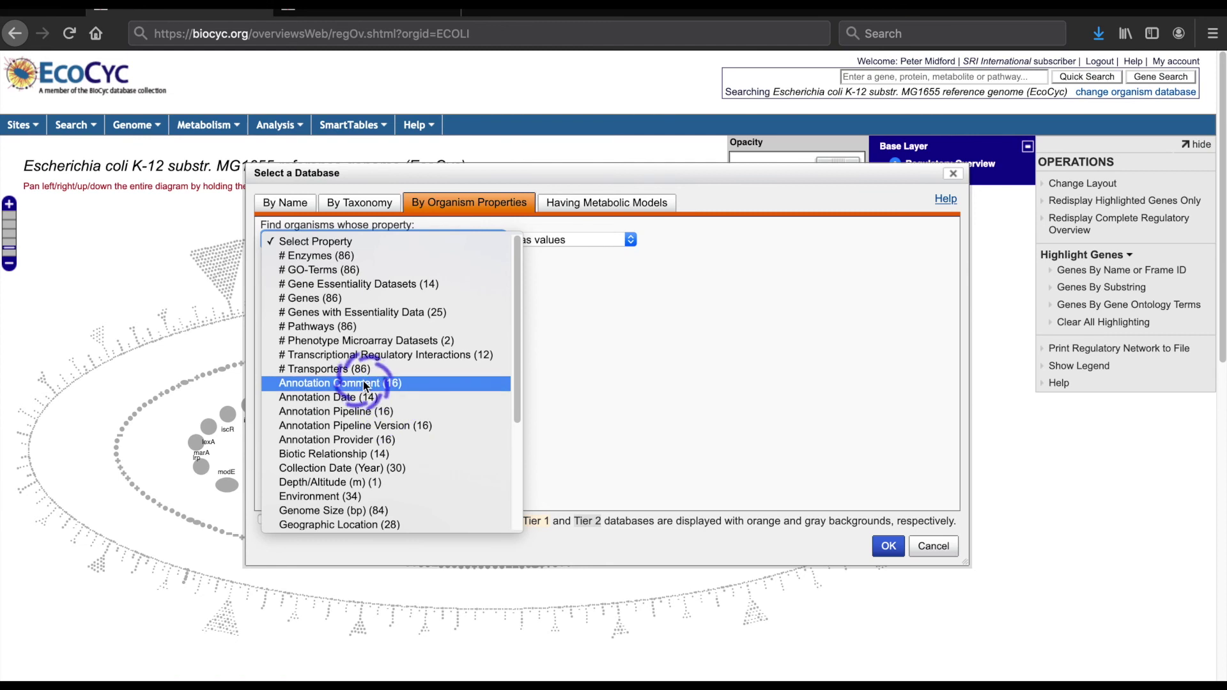
Step: Find organisms with # Transcriptional Regulatory Interactions > 50 and select E. coli K-12 MG1655
{"action": "left_click", "coordinate": [361, 356]}
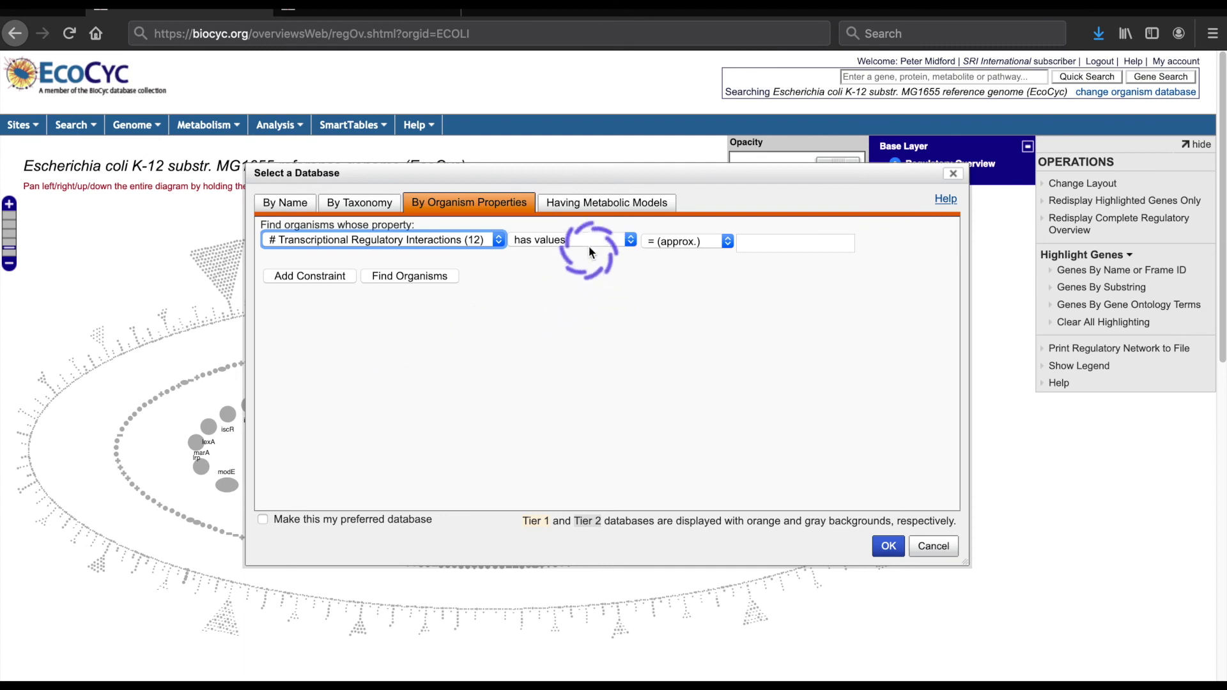
{"action": "left_click", "coordinate": [629, 238]}
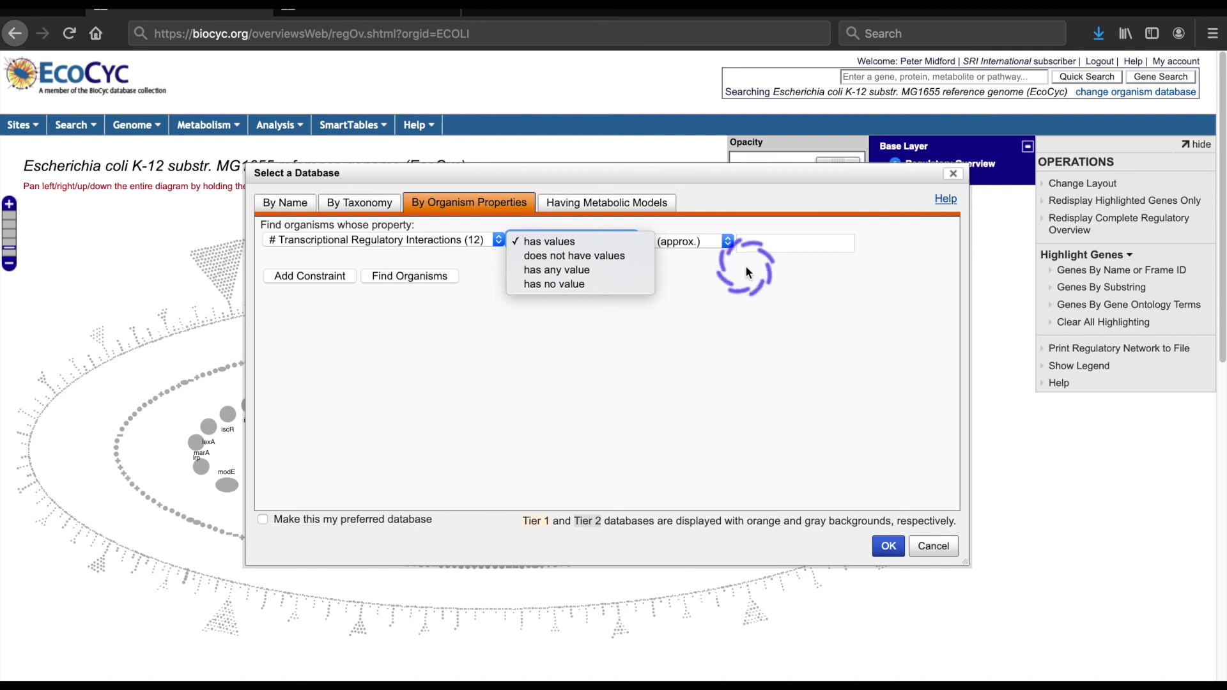
{"action": "left_click", "coordinate": [727, 240]}
{"action": "left_click", "coordinate": [728, 240]}
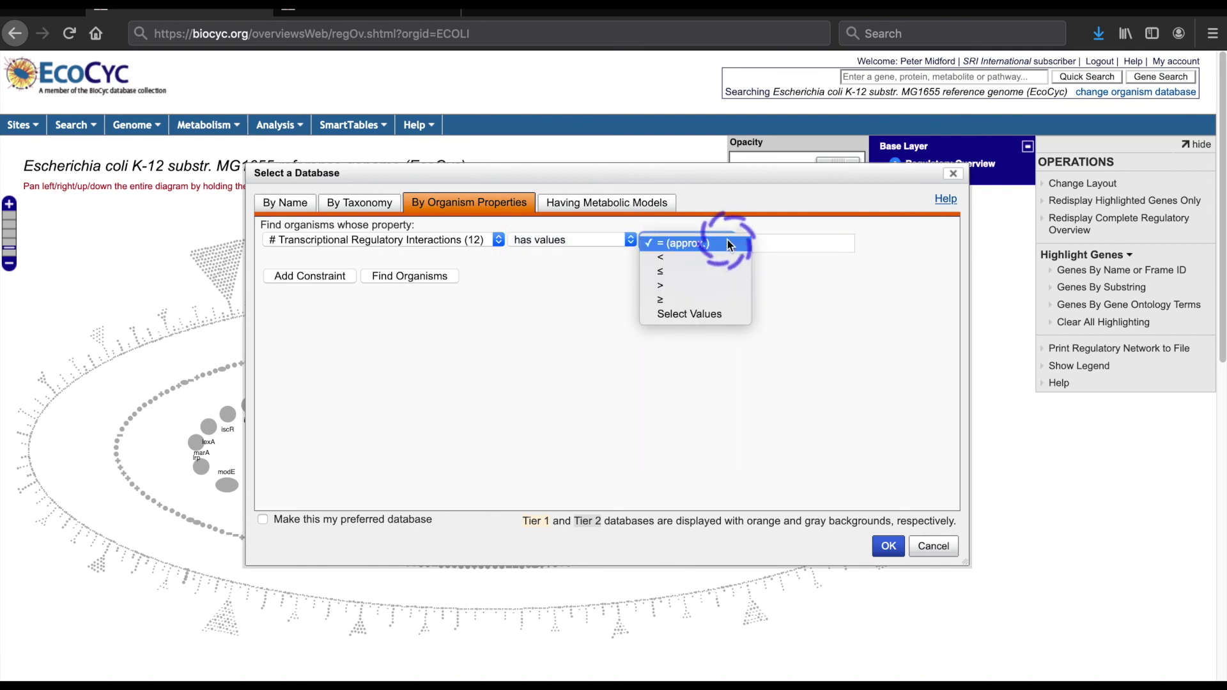
{"action": "left_click", "coordinate": [712, 286]}
{"action": "left_click", "coordinate": [773, 245]}
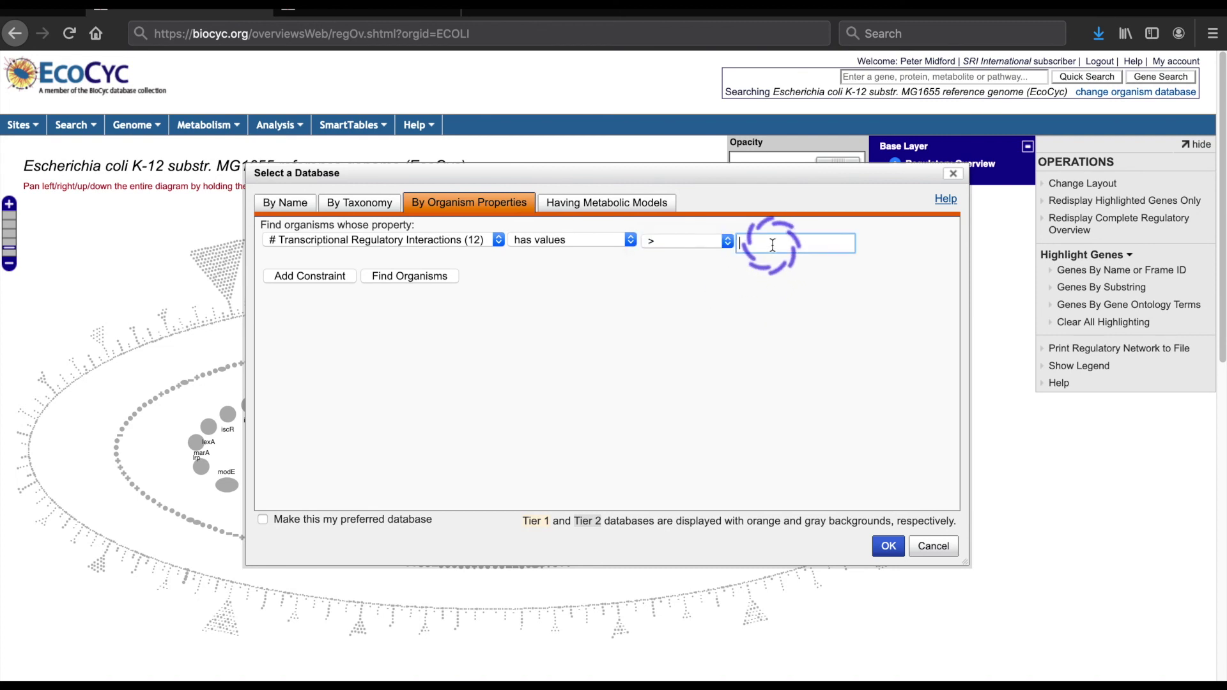
{"action": "type", "text": "50"}
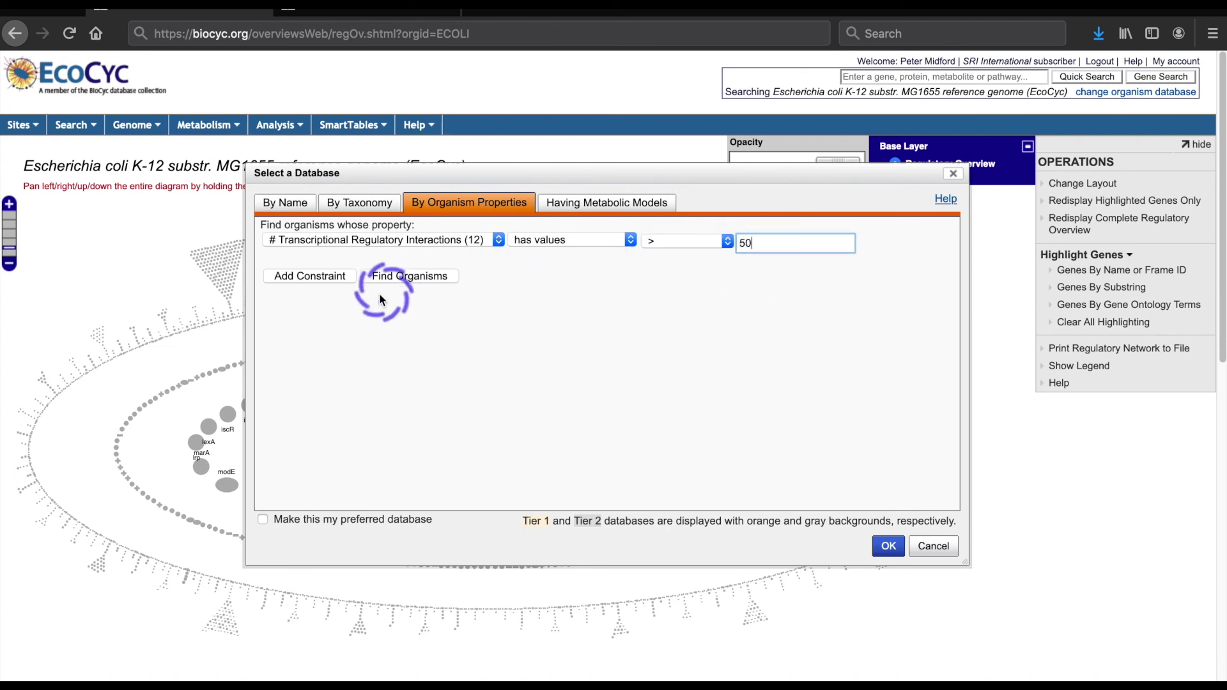
{"action": "left_click", "coordinate": [393, 276]}
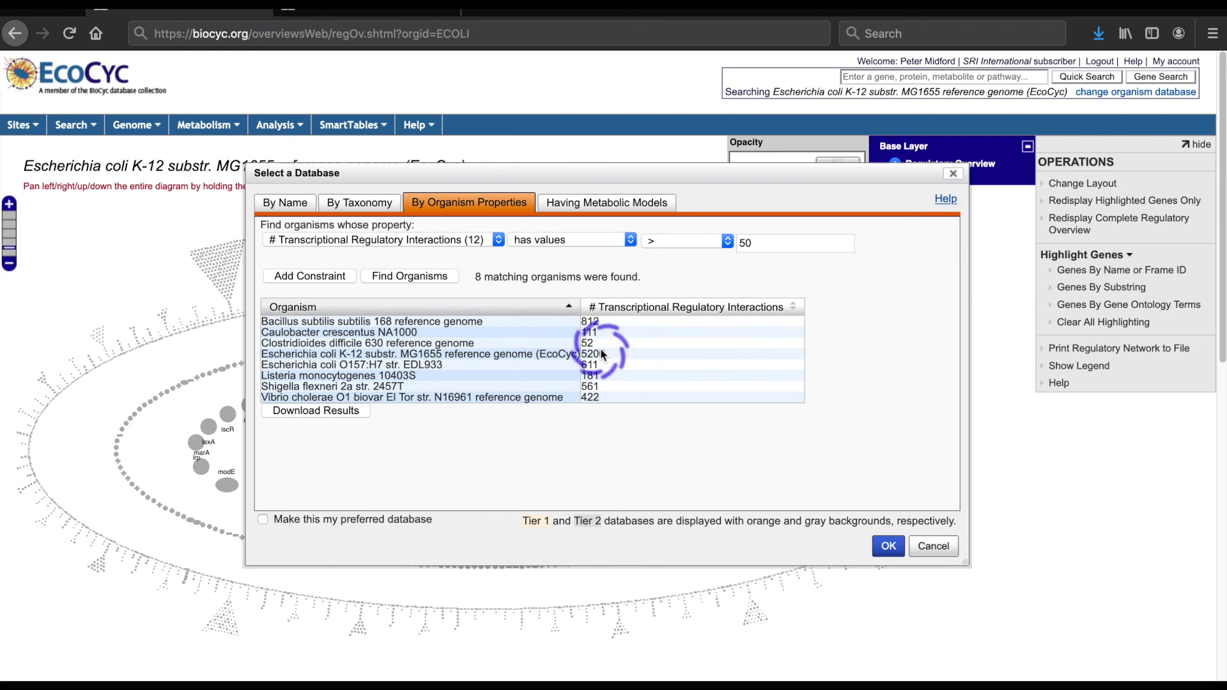
{"action": "left_click", "coordinate": [443, 359]}
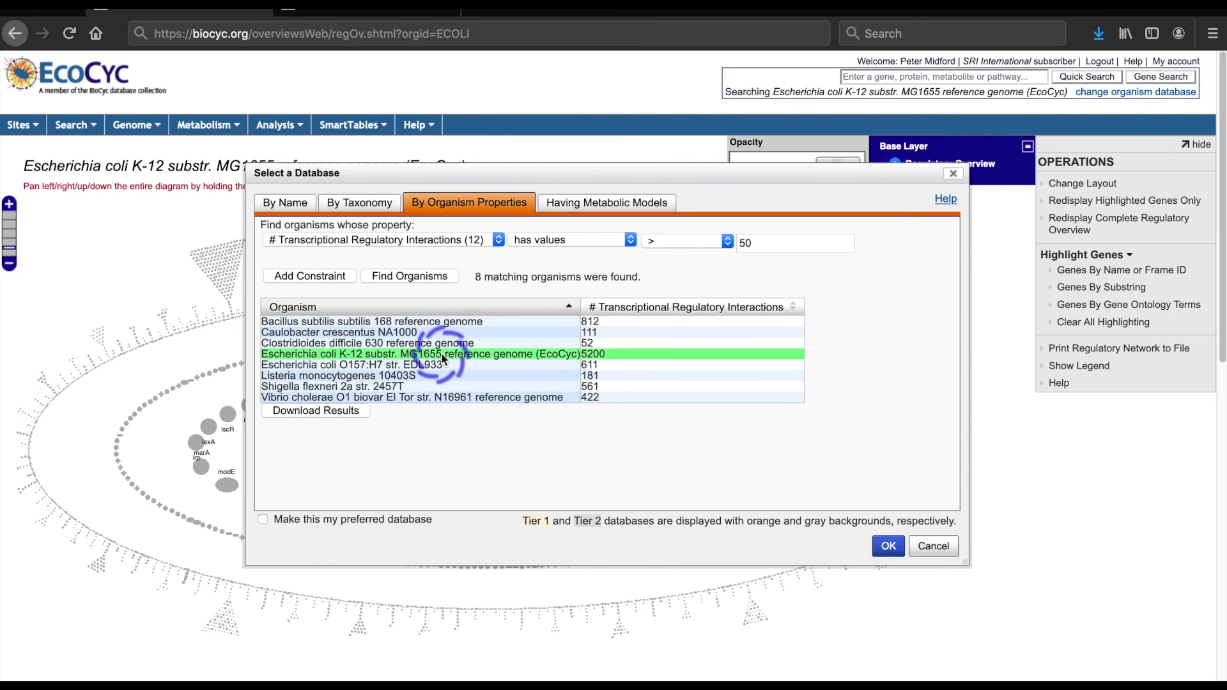
Step: Confirm the switch to the E. coli K-12 substr. MG1655 database, version 24.5
{"action": "left_click", "coordinate": [888, 546]}
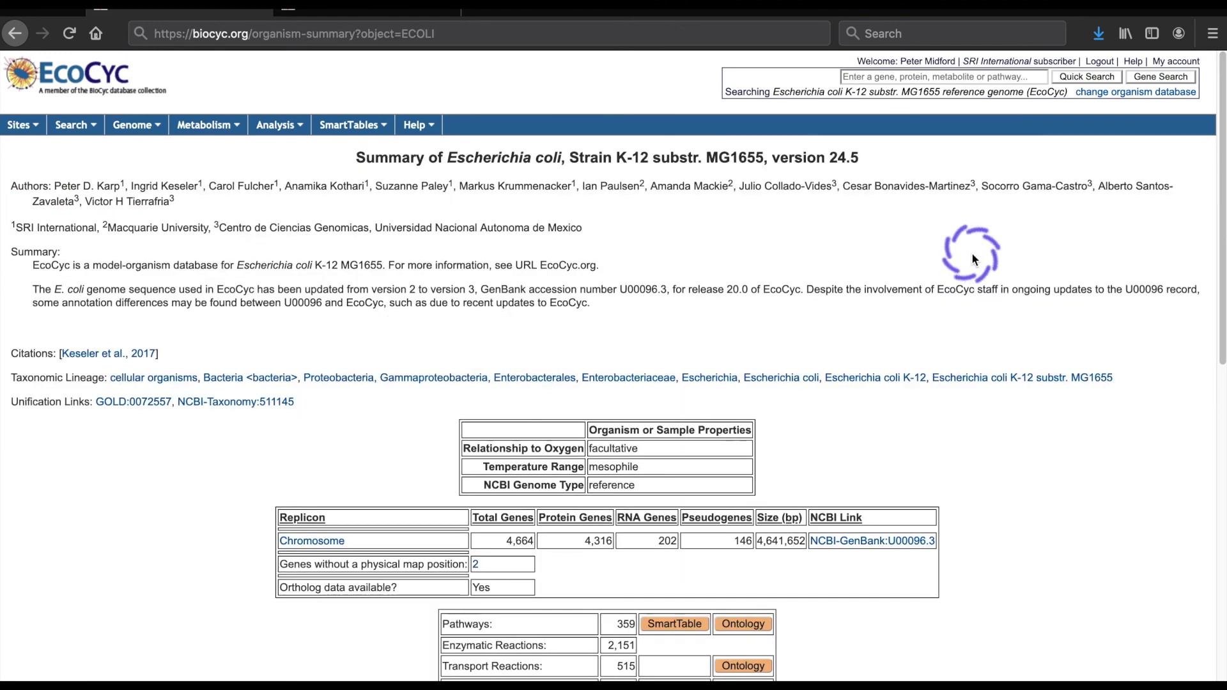